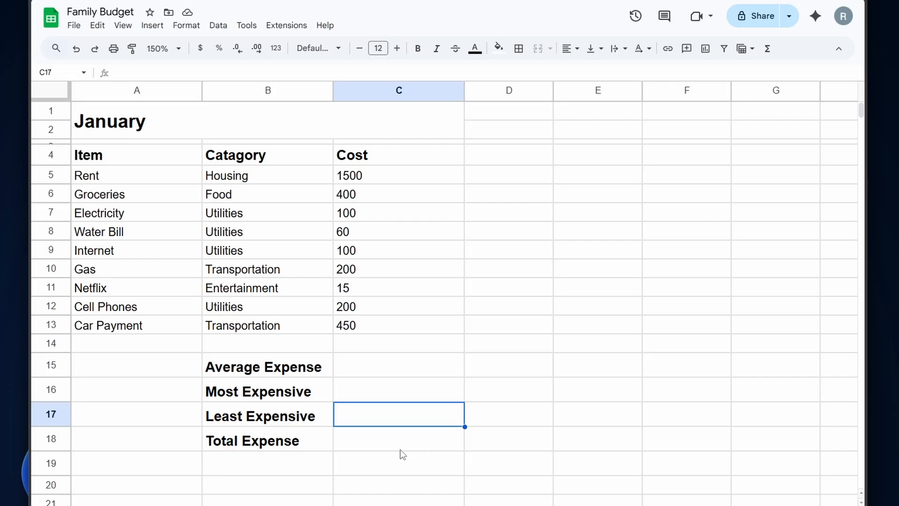
# Calculate the average expense in C15 with the formula =AVERAGE(C5:C13).
pyautogui.click(400, 449)
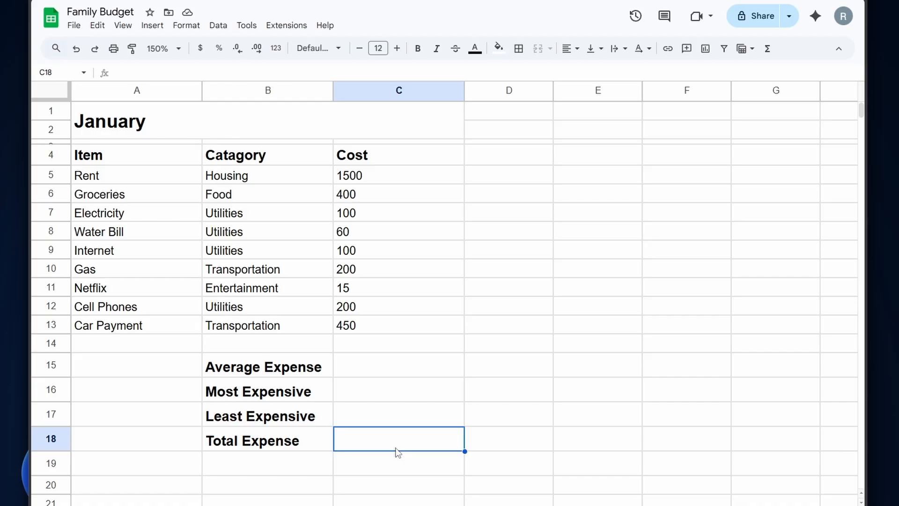
pyautogui.click(373, 367)
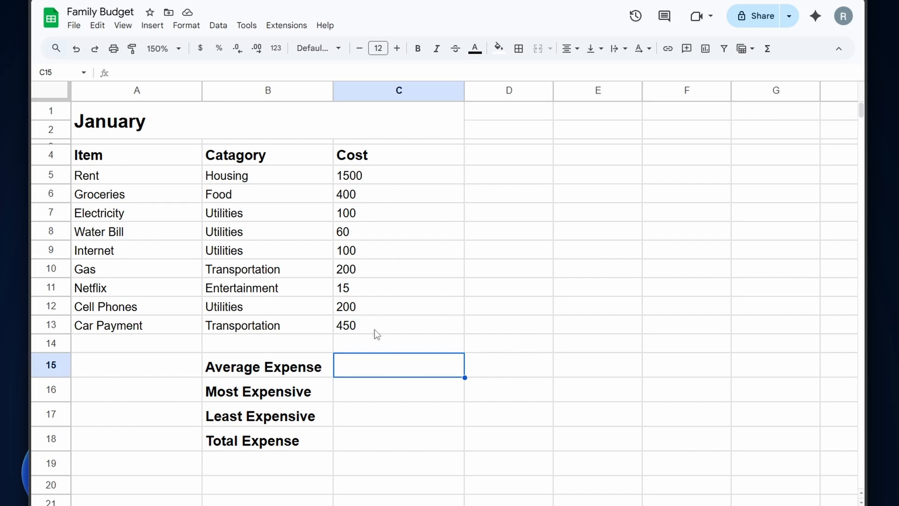
pyautogui.doubleClick(414, 370)
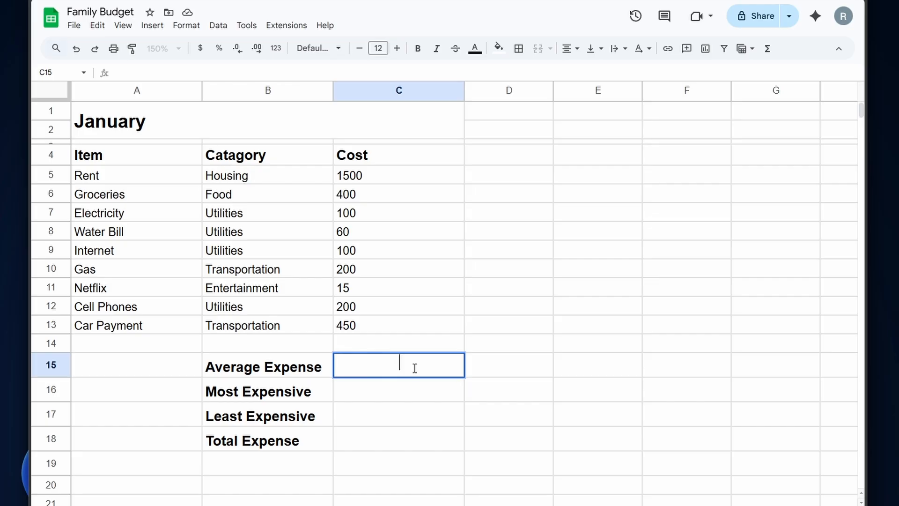
pyautogui.write('=')
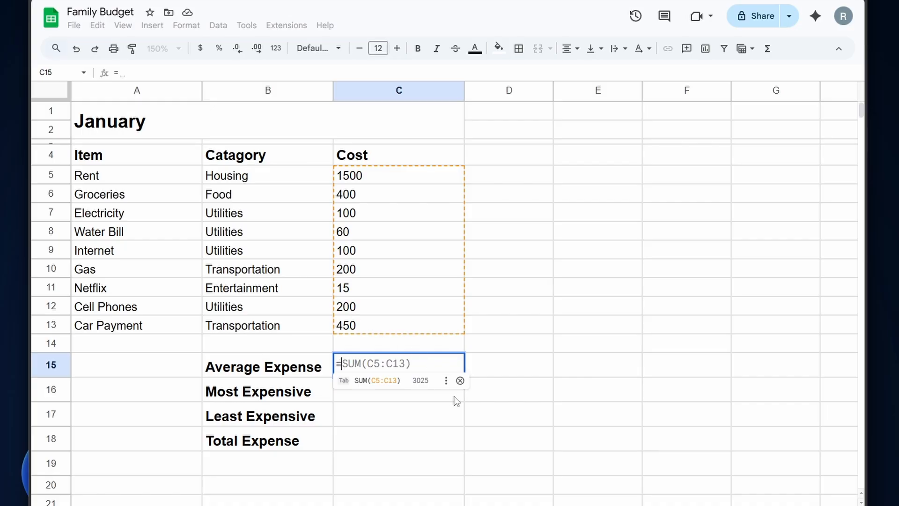
pyautogui.click(460, 382)
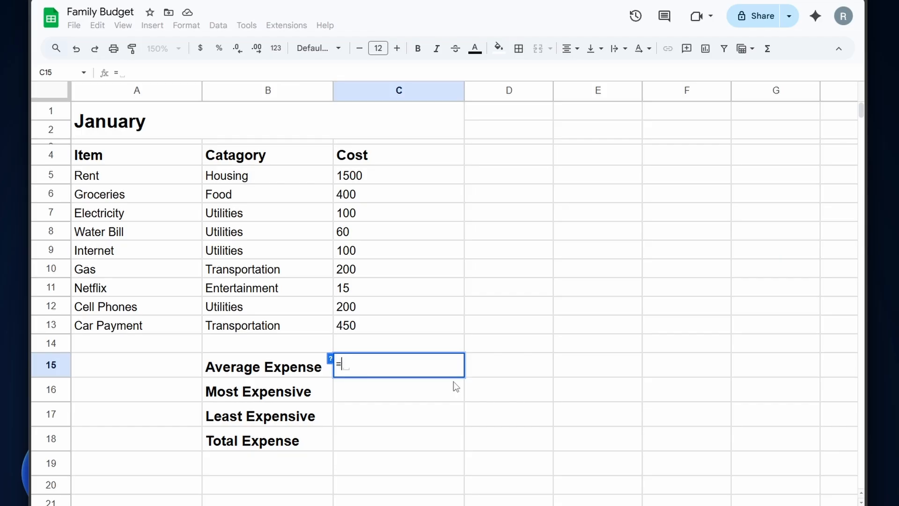
pyautogui.write('AVERAGE')
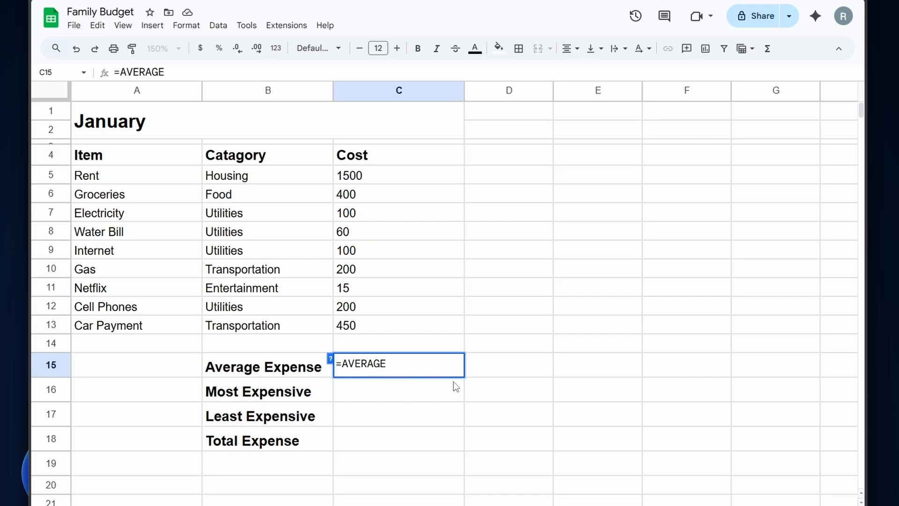
pyautogui.write('(')
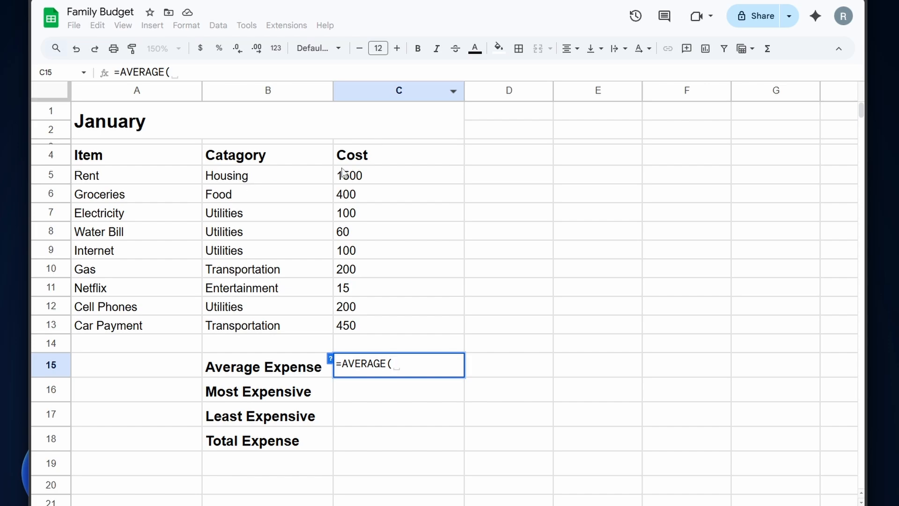
pyautogui.click(391, 179)
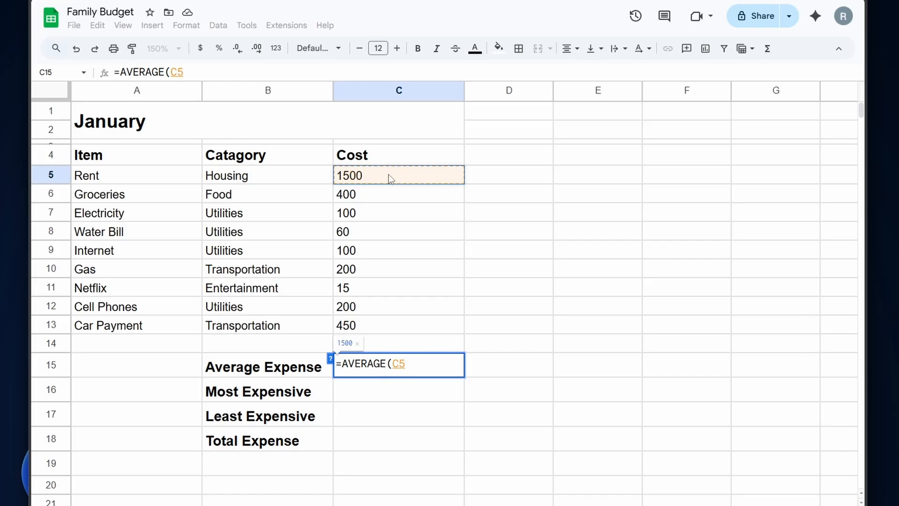
pyautogui.keyDown('shift'); pyautogui.click(381, 331); pyautogui.keyUp('shift')
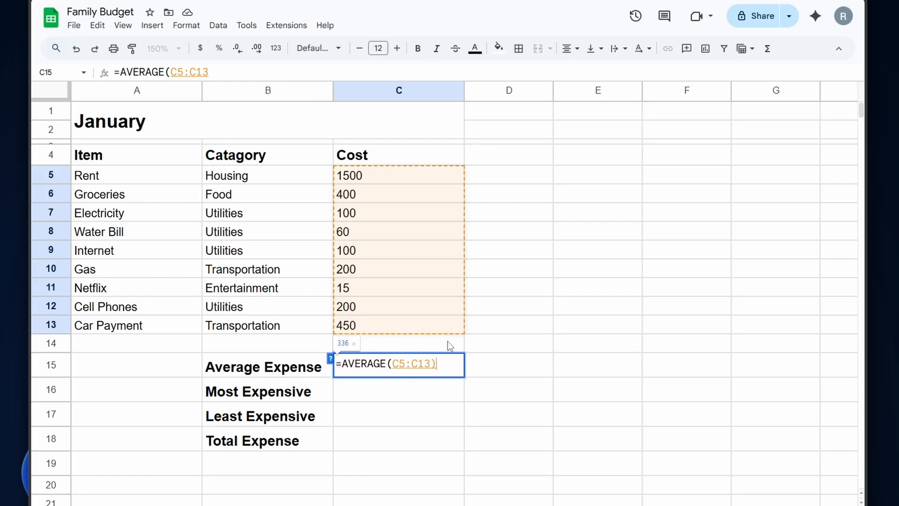
pyautogui.write(')')
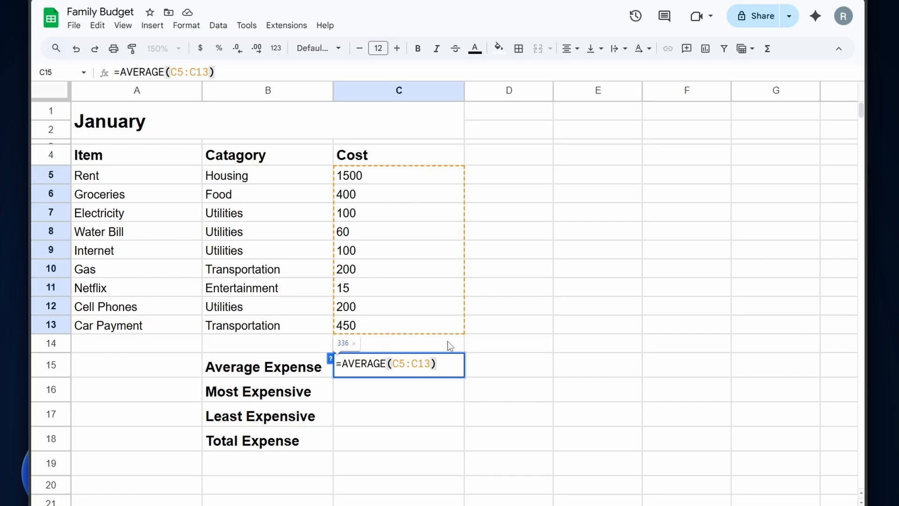
pyautogui.press('Return')
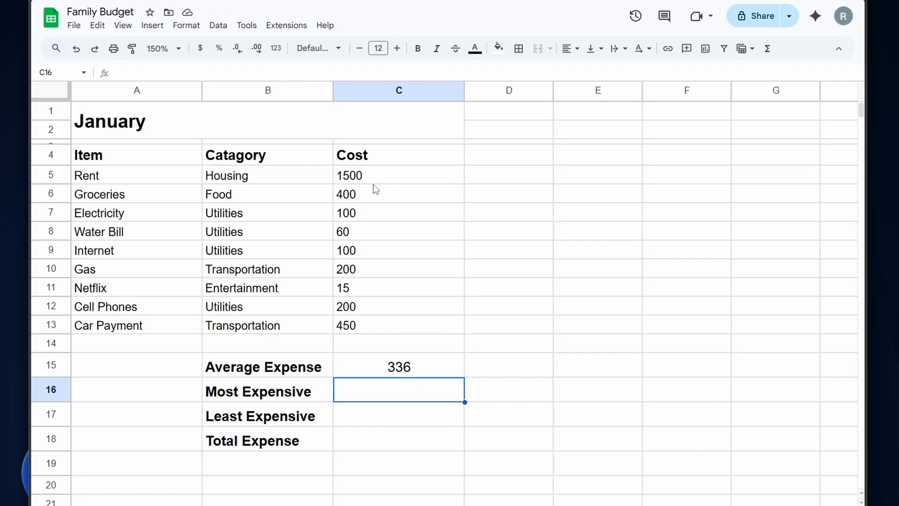
pyautogui.click(428, 369)
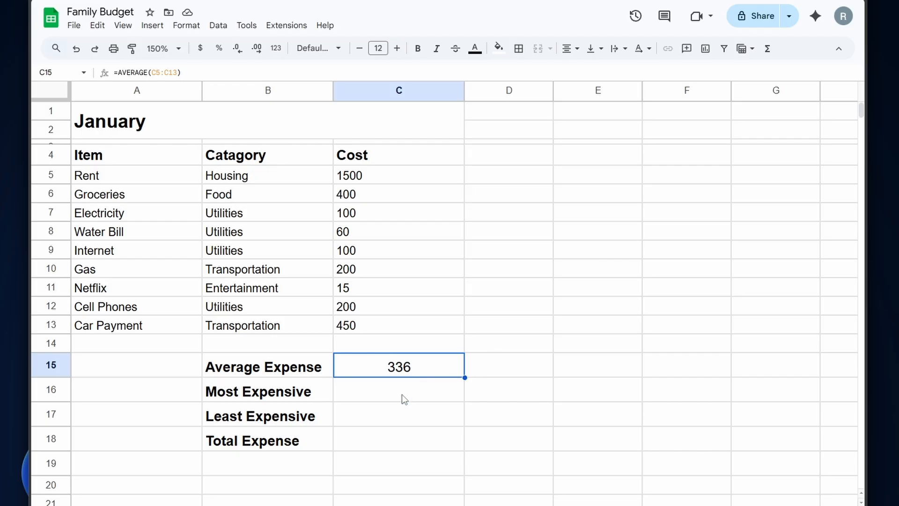
# Insert a row above Car Payment and fill it with Peacock, Entertainment and a cost of 12.
pyautogui.rightClick(50, 325)
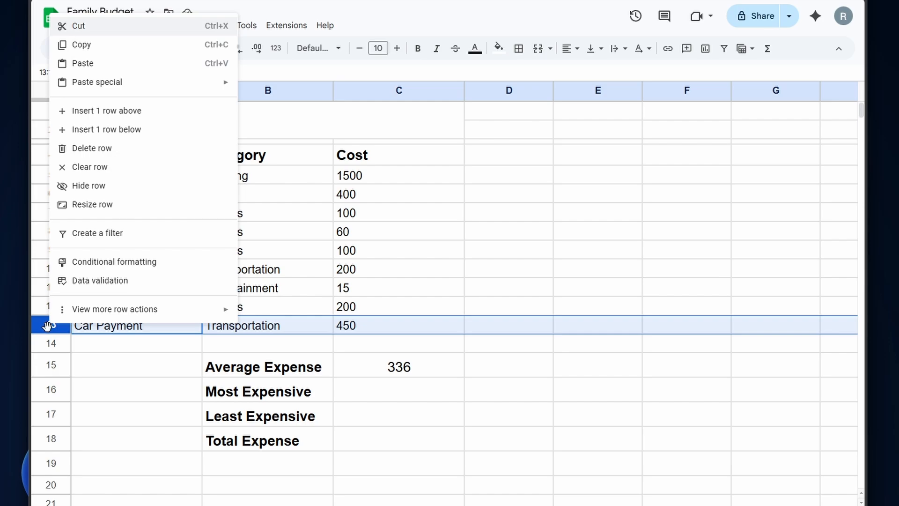
pyautogui.click(134, 112)
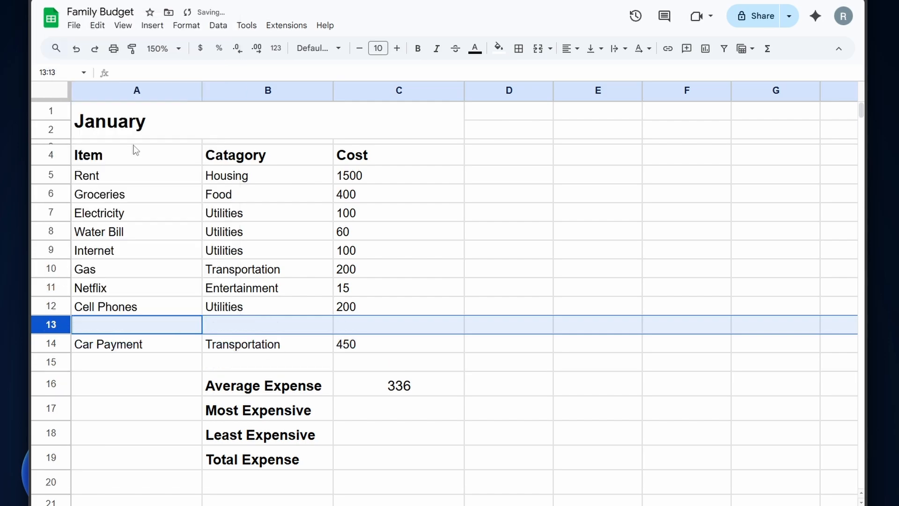
pyautogui.click(128, 324)
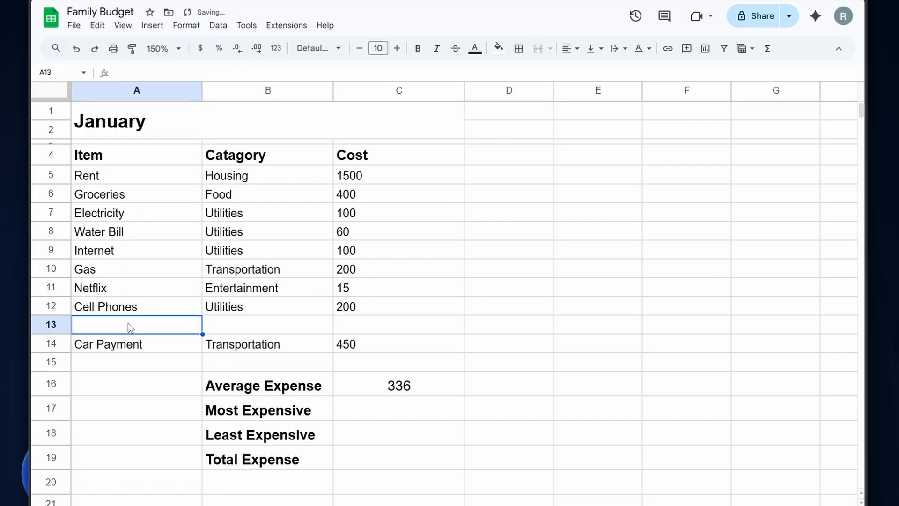
pyautogui.write('Peacock')
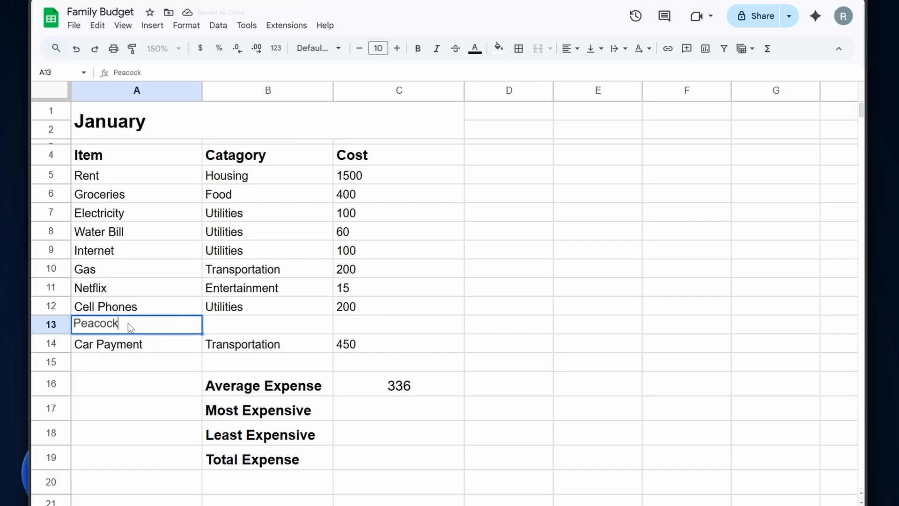
pyautogui.press('Tab')
pyautogui.write('Ente')
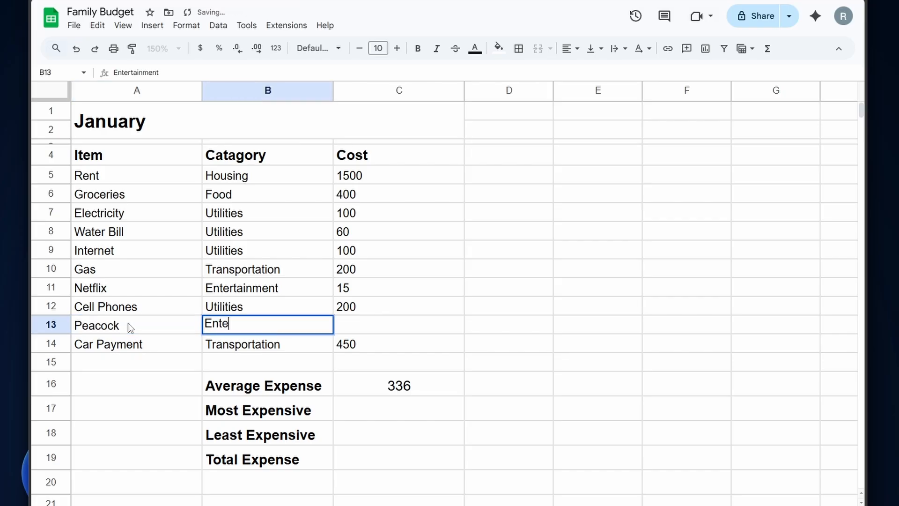
pyautogui.press('Tab')
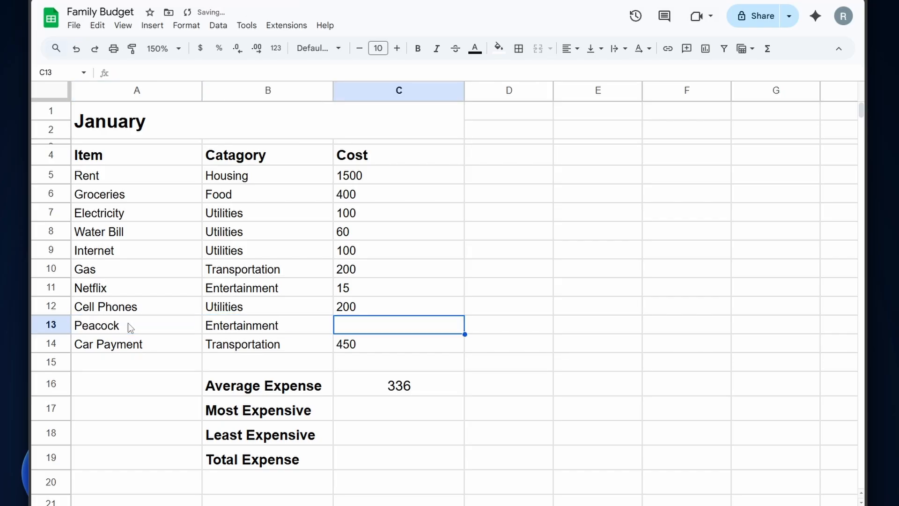
pyautogui.write('12')
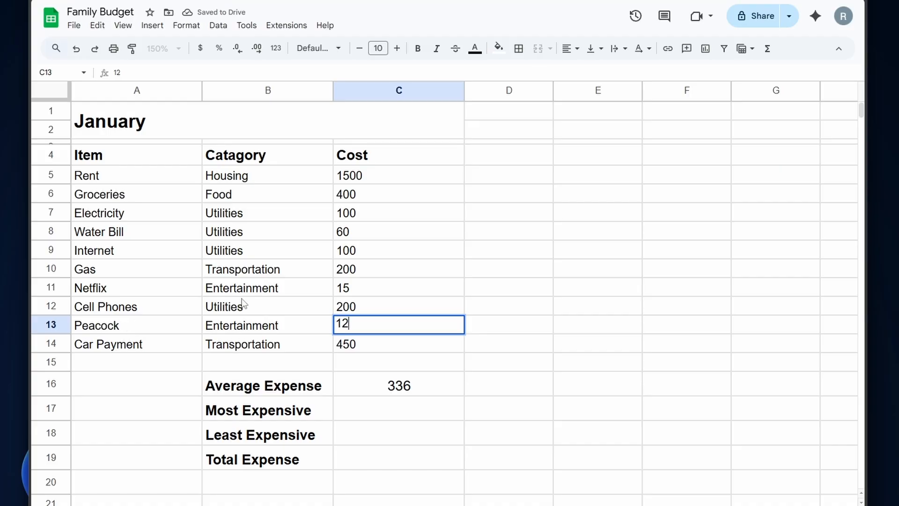
pyautogui.click(556, 349)
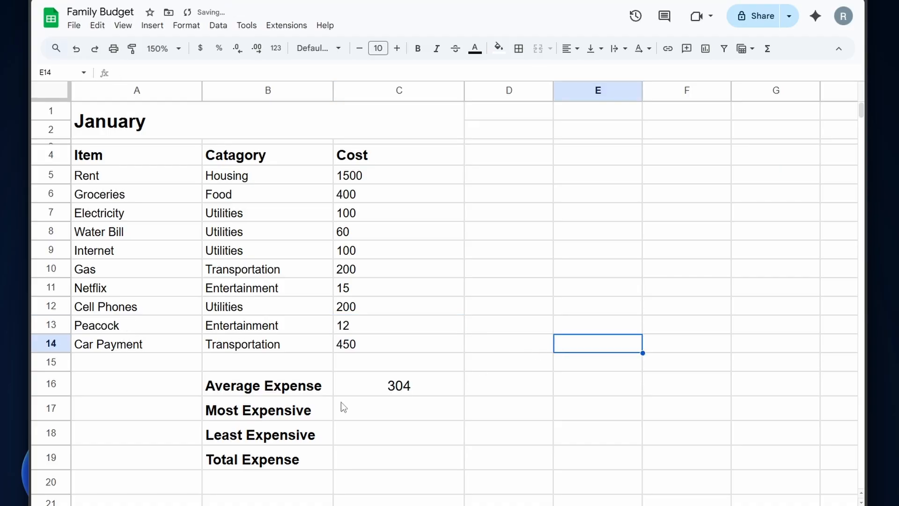
# Left-align the Average Expense result in C16.
pyautogui.click(411, 382)
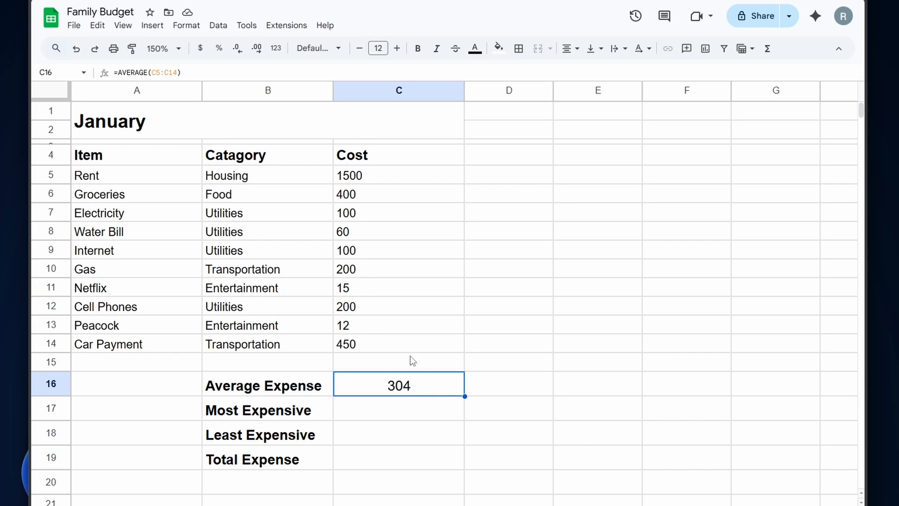
pyautogui.click(567, 51)
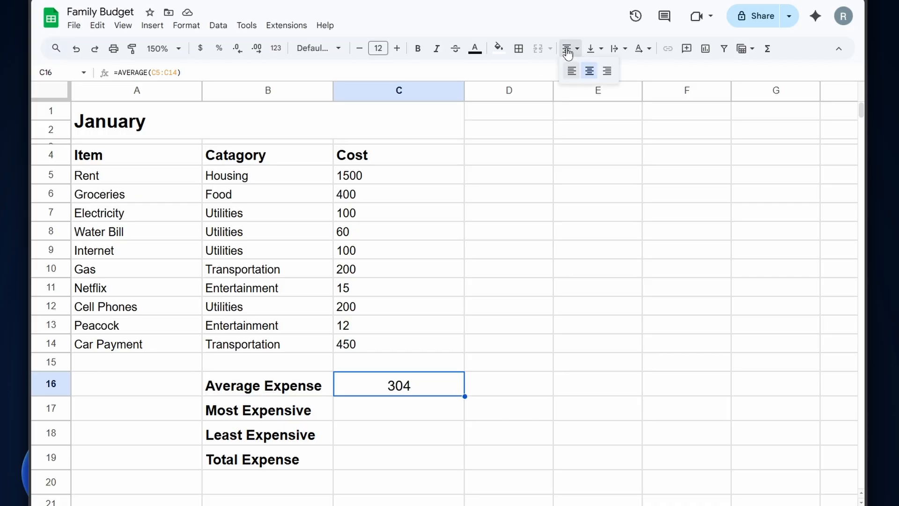
pyautogui.click(572, 71)
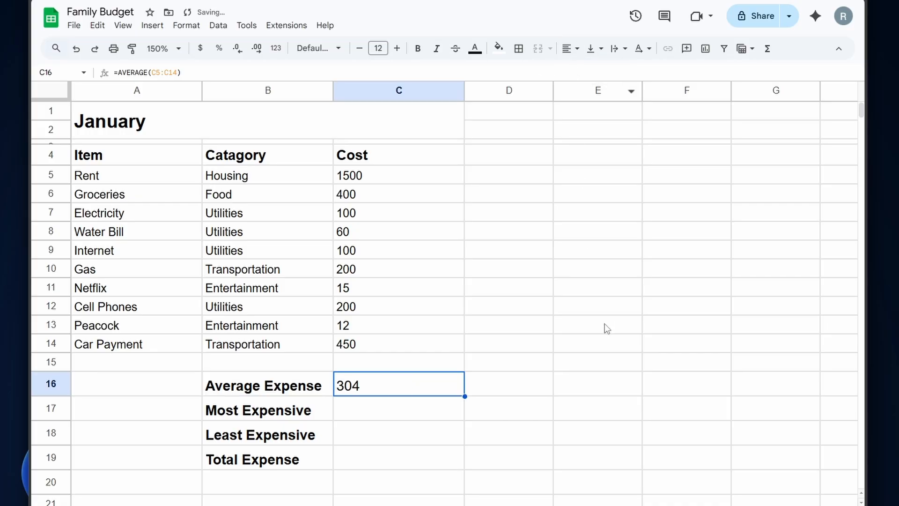
pyautogui.click(605, 324)
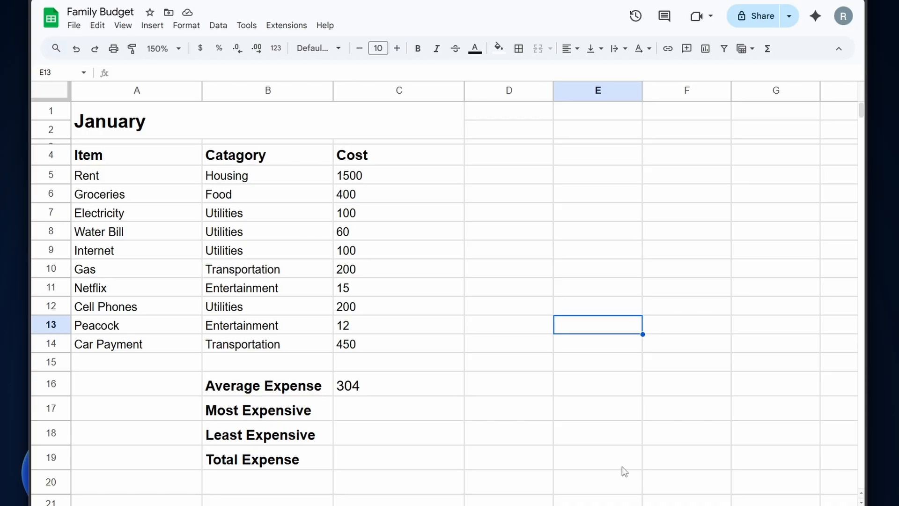
# Examine the formula behind the Average Expense result in C16.
pyautogui.click(437, 385)
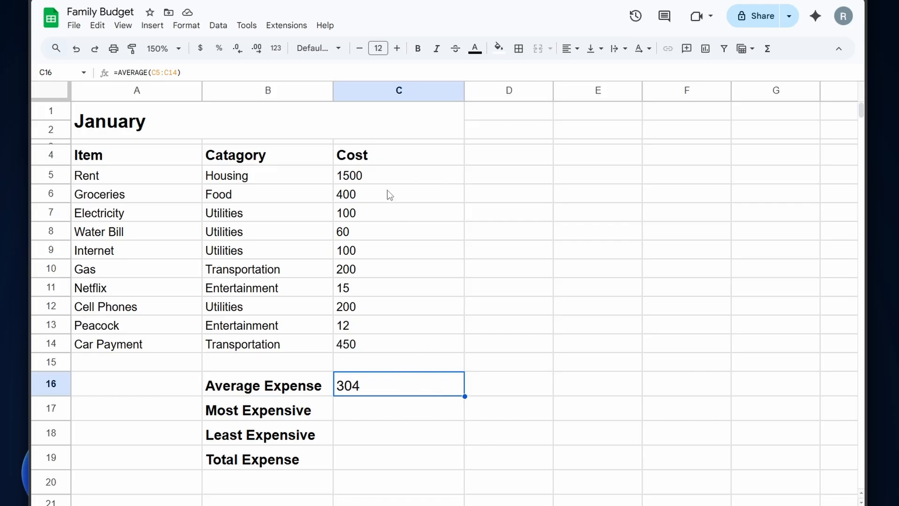
pyautogui.moveTo(182, 72); pyautogui.dragTo(139, 73)
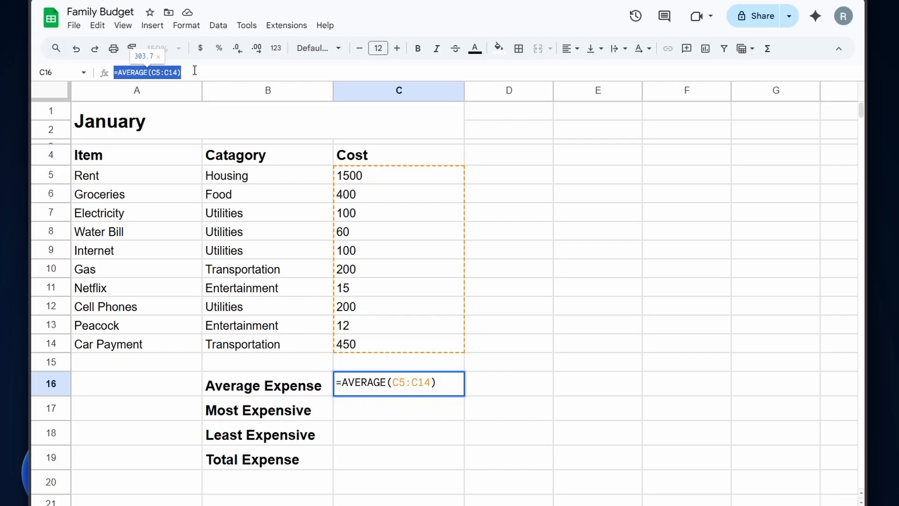
pyautogui.click(630, 417)
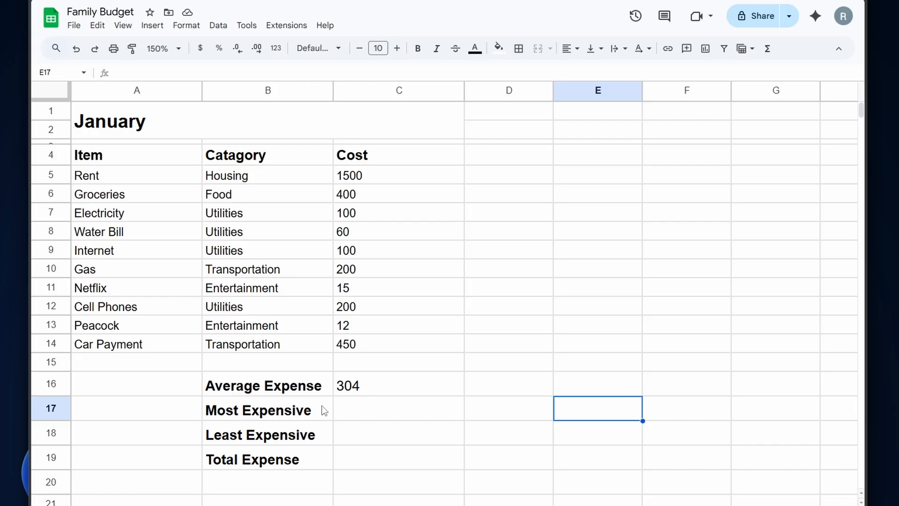
# Calculate the most expensive item's cost in C17 with the formula =MAX(C5:C14).
pyautogui.click(356, 412)
pyautogui.doubleClick(356, 412)
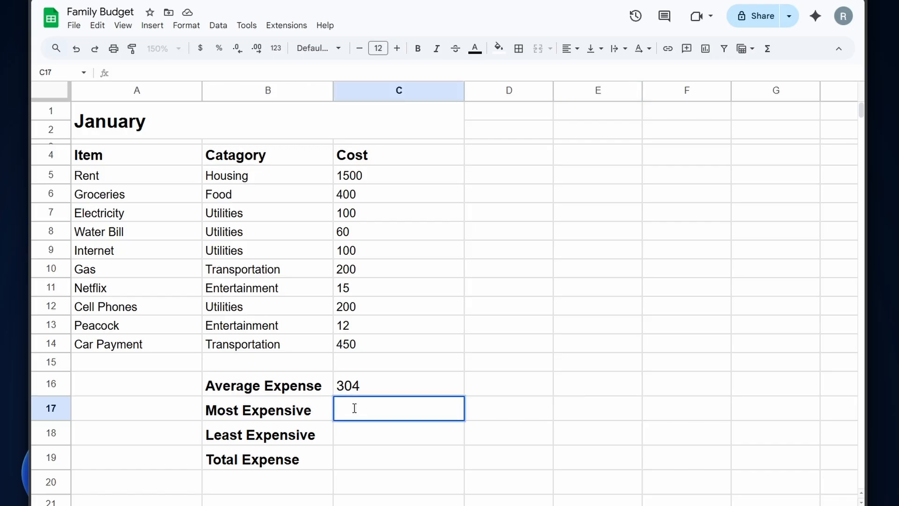
pyautogui.write('=')
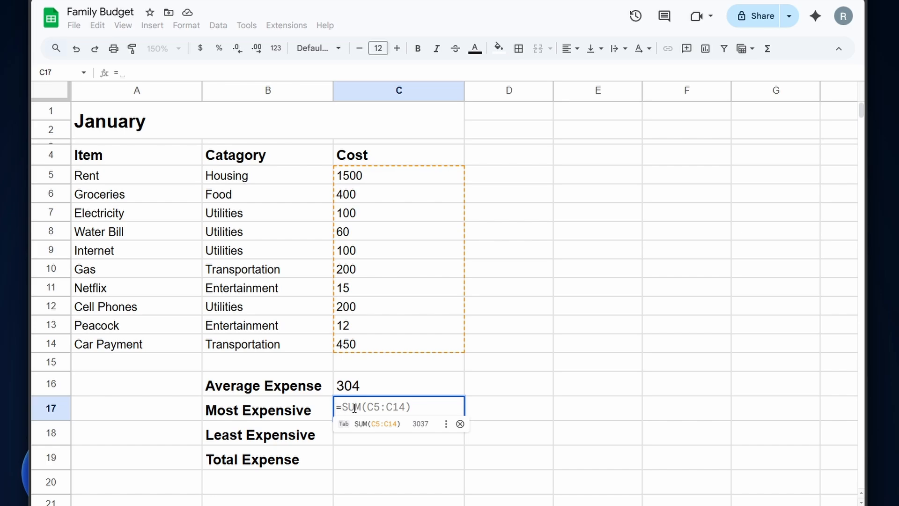
pyautogui.write('MAX')
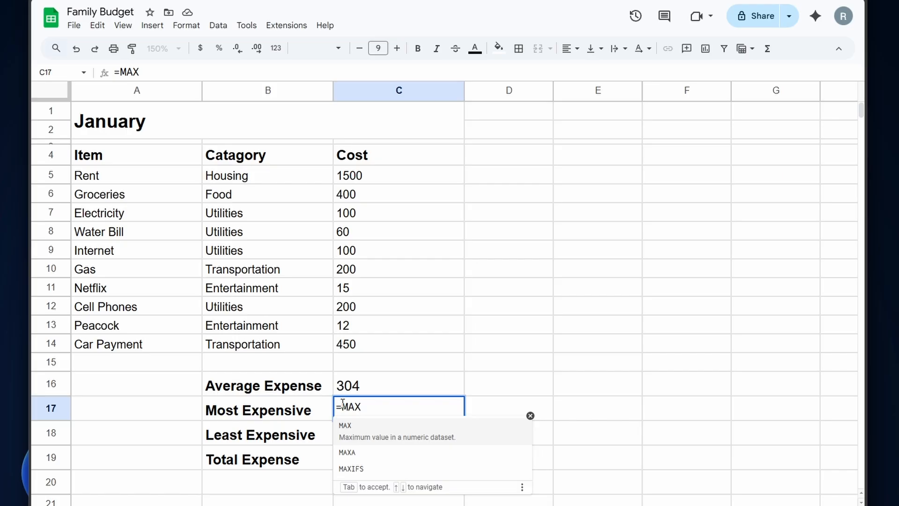
pyautogui.write('(')
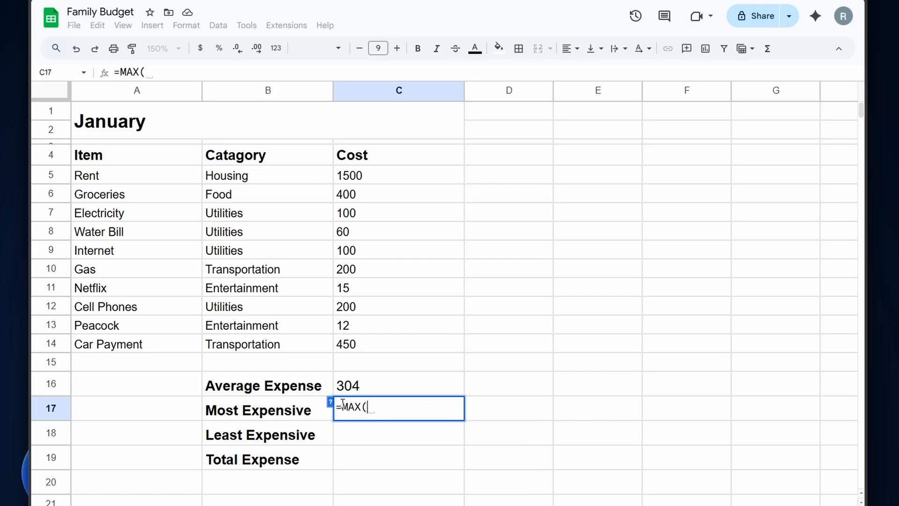
pyautogui.click(373, 180)
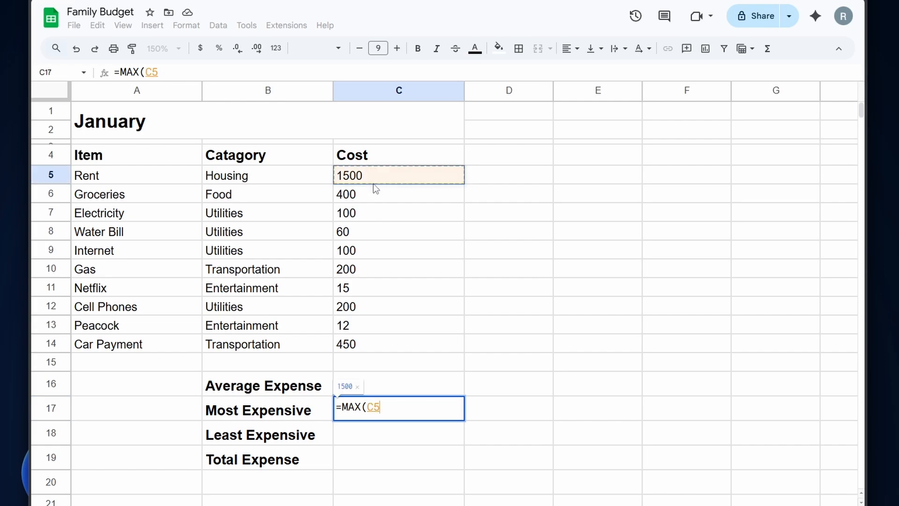
pyautogui.keyDown('shift'); pyautogui.click(386, 345); pyautogui.keyUp('shift')
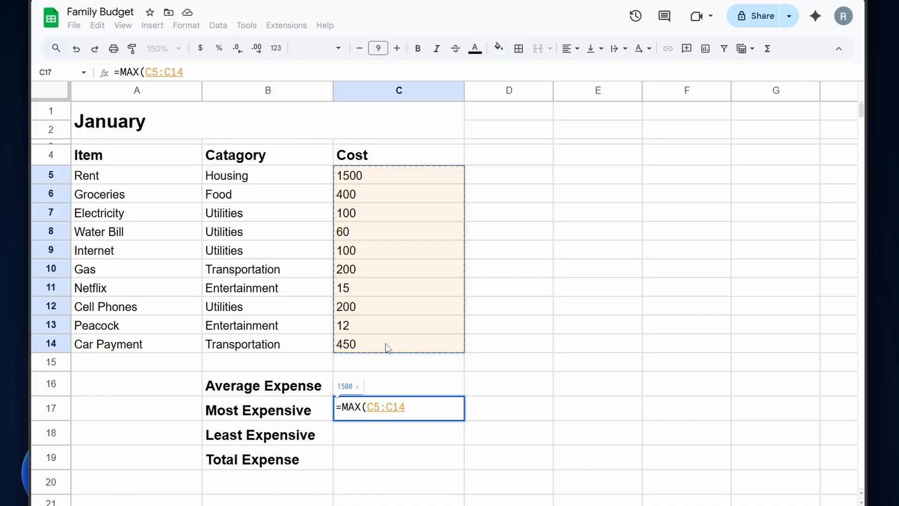
pyautogui.write(')')
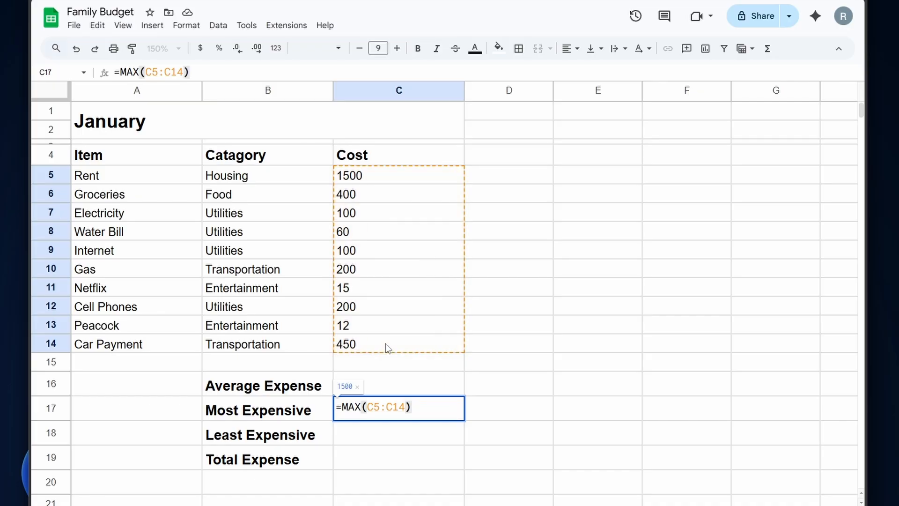
pyautogui.press('Return')
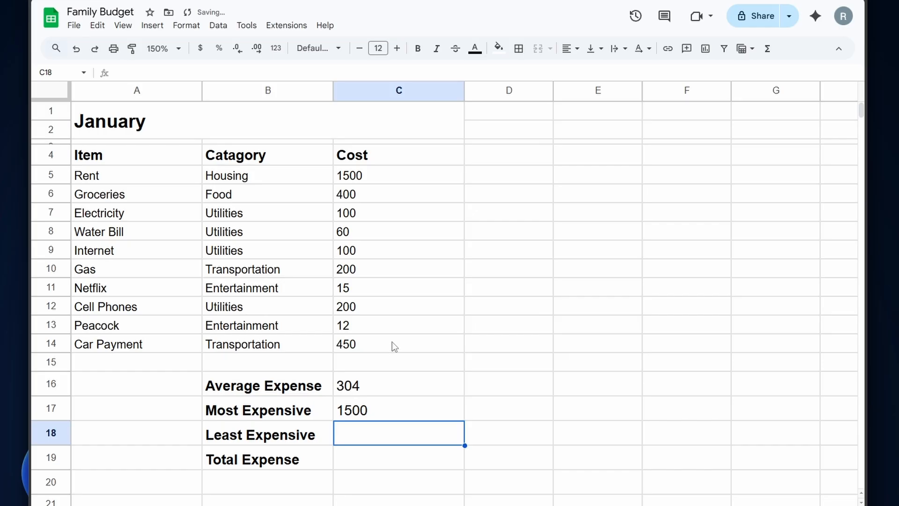
# Calculate the least expensive item's cost in C18 with the formula =MIN(C5:C14) and check it against the Peacock row.
pyautogui.click(366, 418)
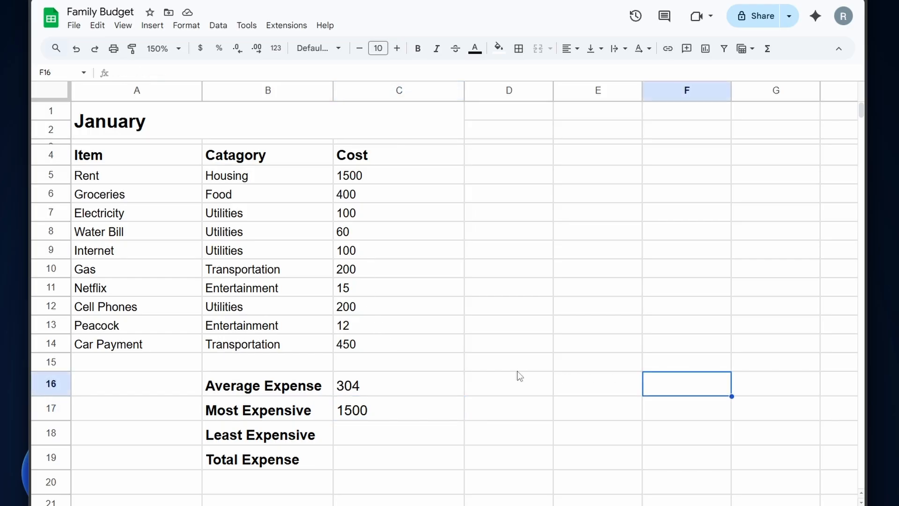
pyautogui.doubleClick(399, 434)
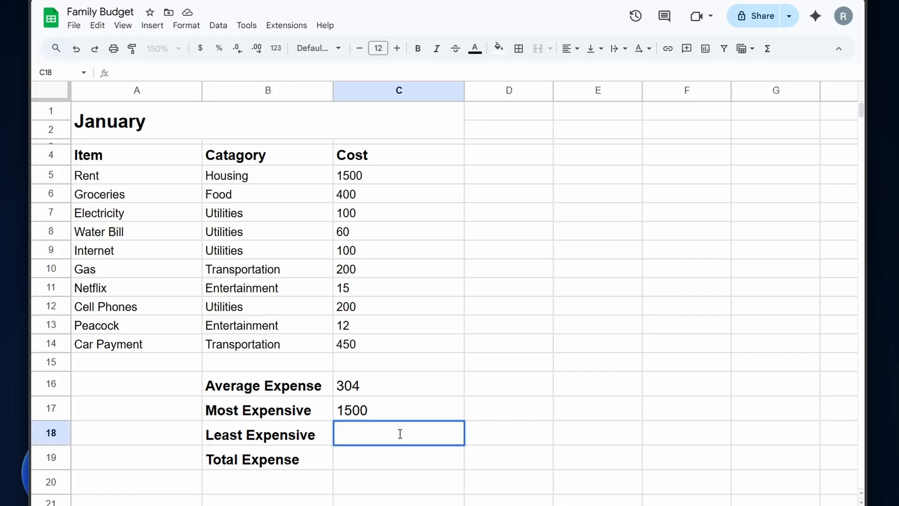
pyautogui.write('=')
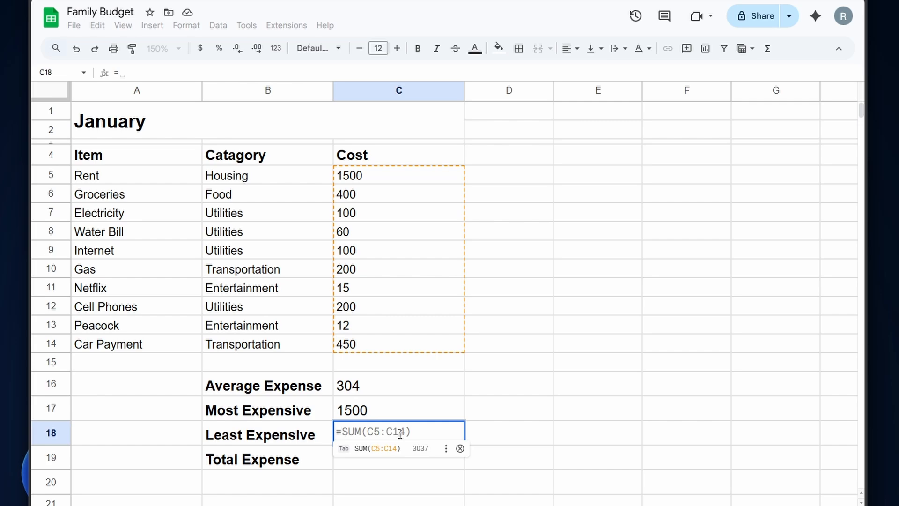
pyautogui.write('MIN')
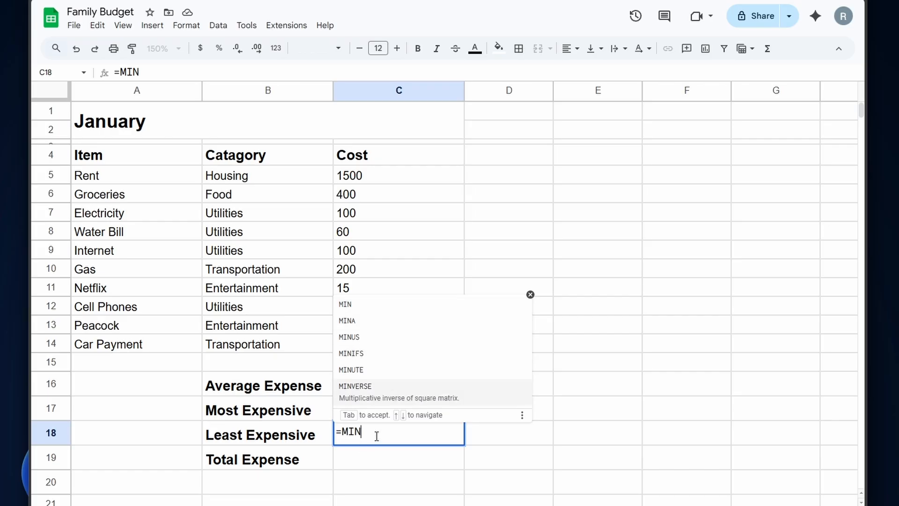
pyautogui.write('(')
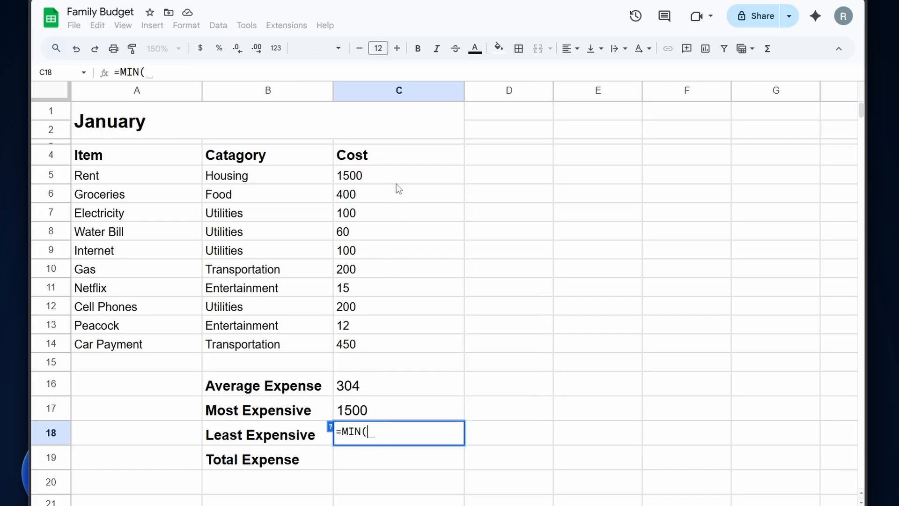
pyautogui.click(369, 177)
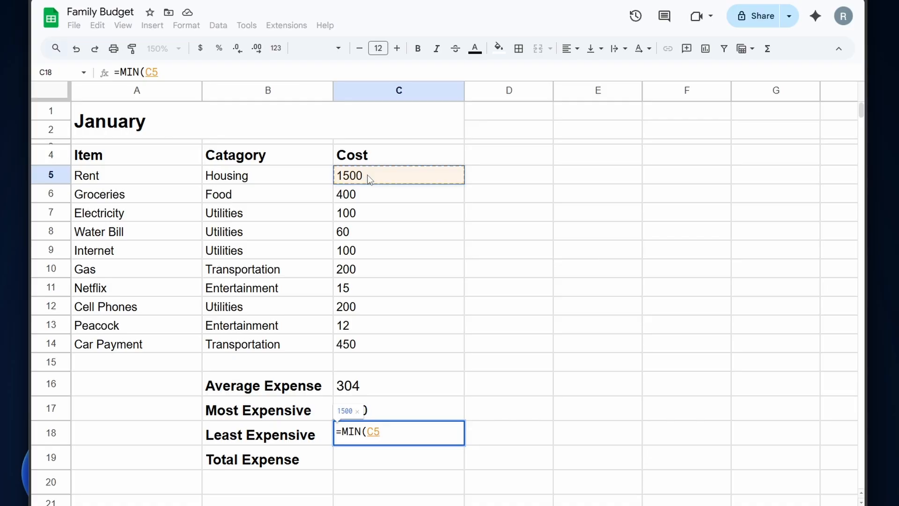
pyautogui.keyDown('shift'); pyautogui.click(359, 341); pyautogui.keyUp('shift')
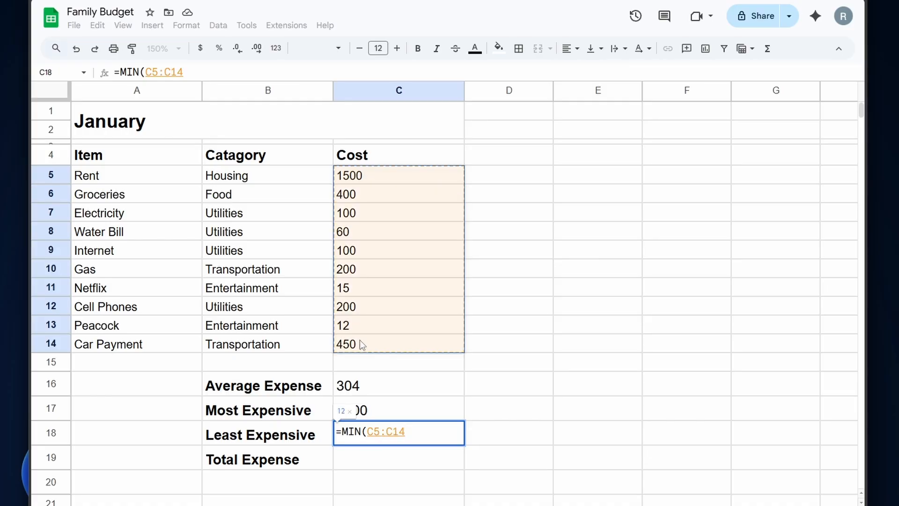
pyautogui.write(')')
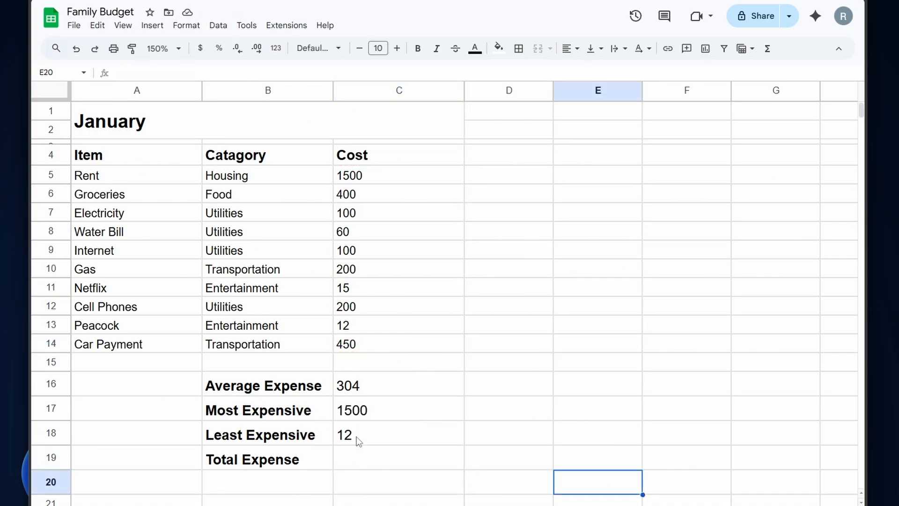
pyautogui.click(174, 331)
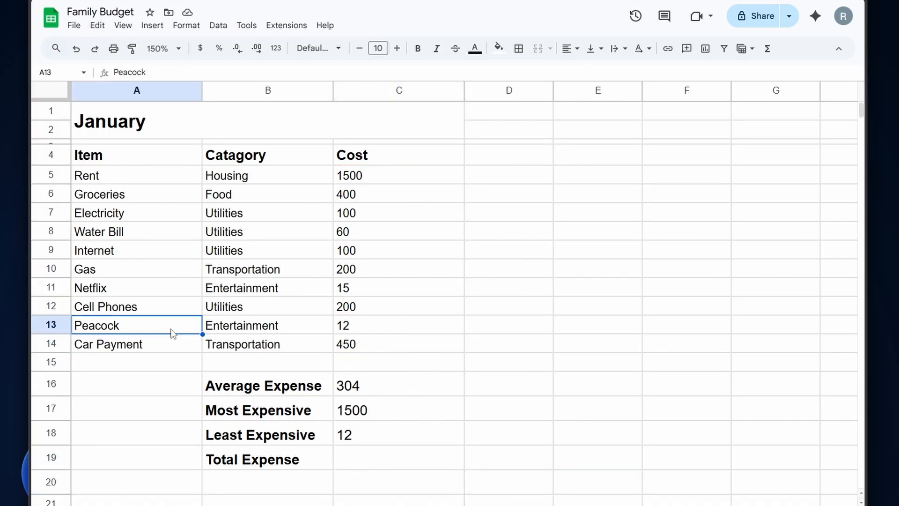
pyautogui.click(356, 329)
pyautogui.click(401, 436)
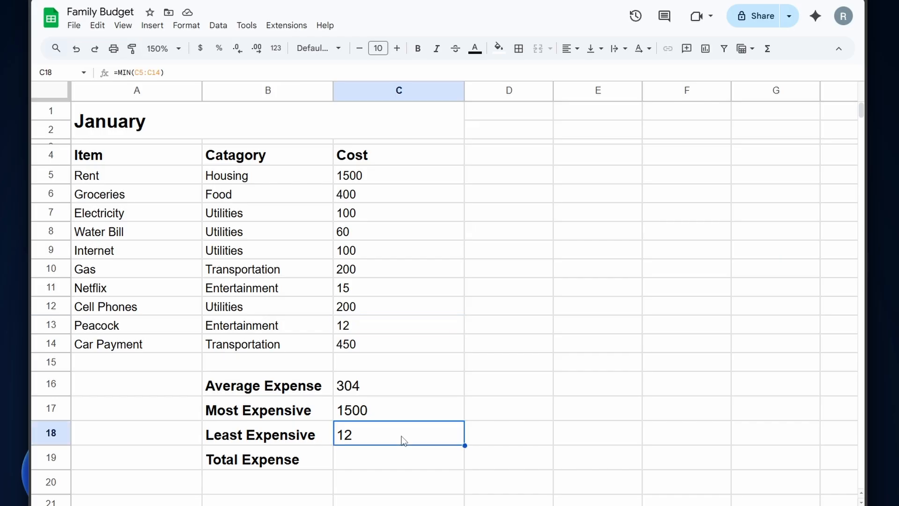
# Calculate the total expense in C19 by accepting the suggested formula =SUM(C5:C14).
pyautogui.click(390, 465)
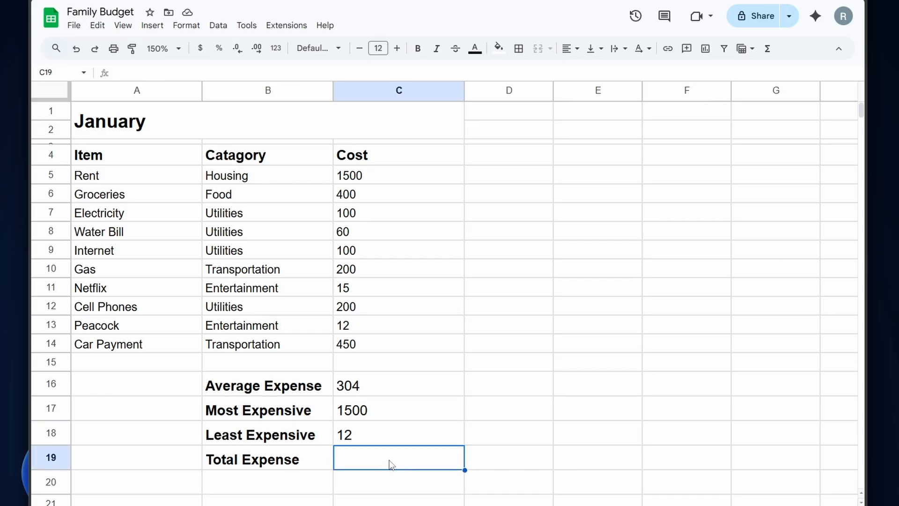
pyautogui.write('=')
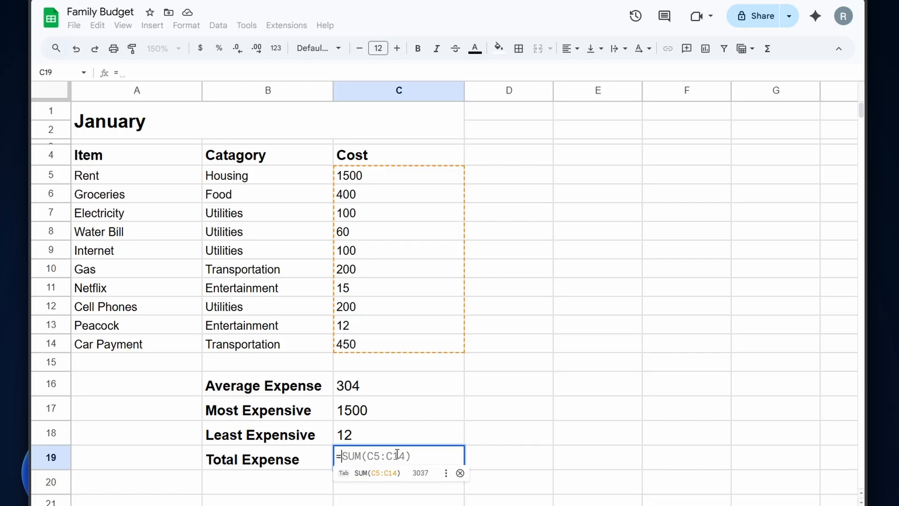
pyautogui.click(348, 479)
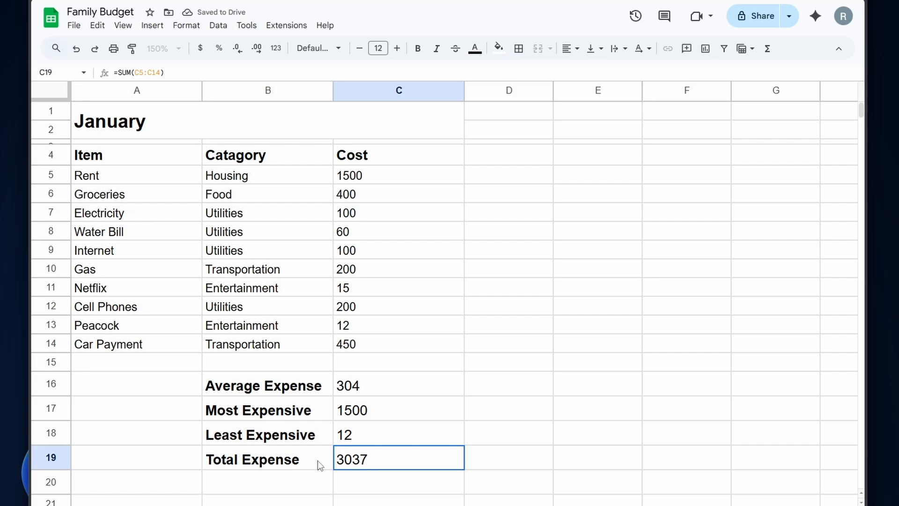
# Review the formulas behind the average, most expensive, least expensive and total expense results in C16:C19.
pyautogui.click(155, 126)
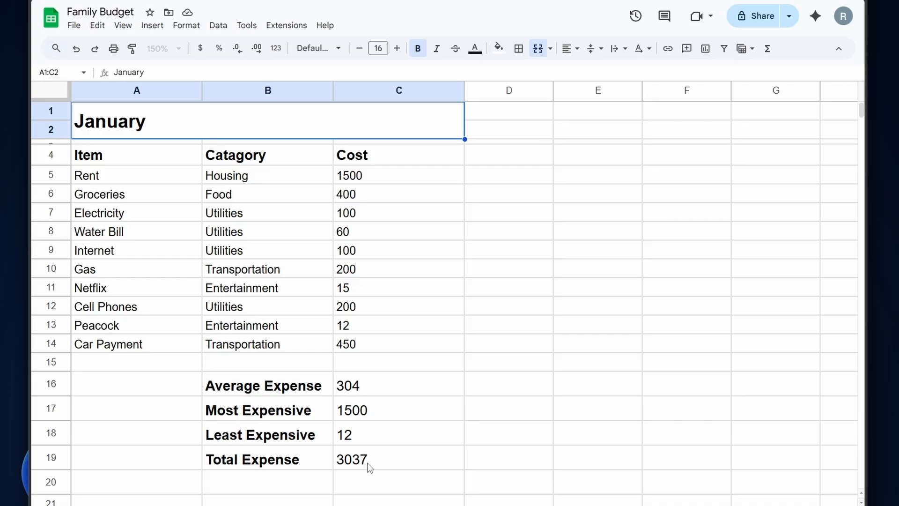
pyautogui.click(345, 386)
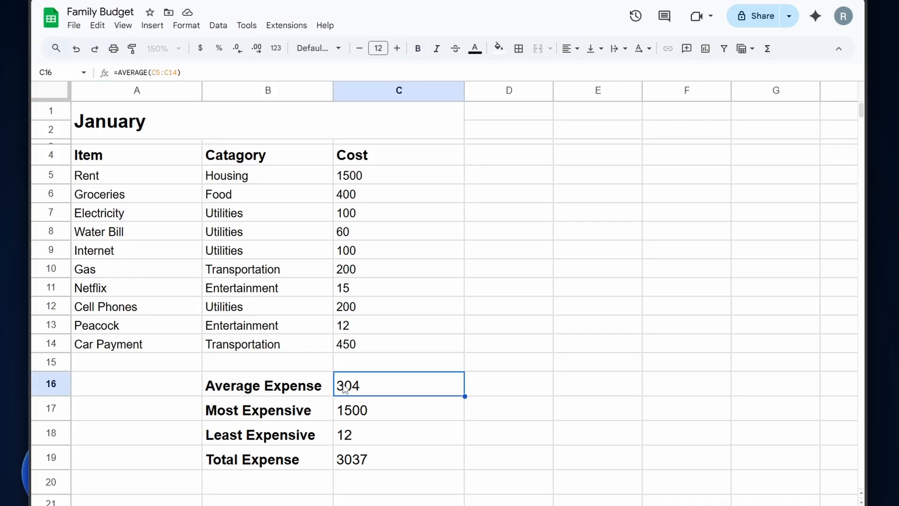
pyautogui.click(406, 410)
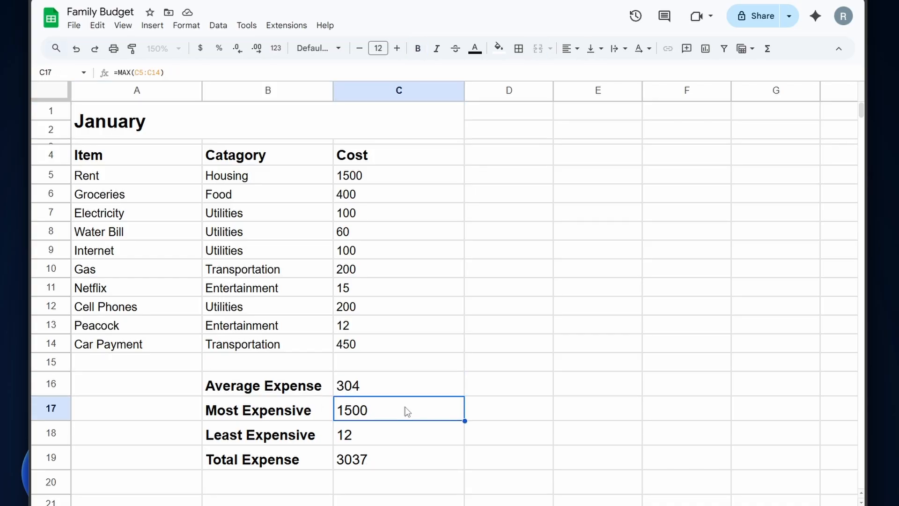
pyautogui.click(377, 439)
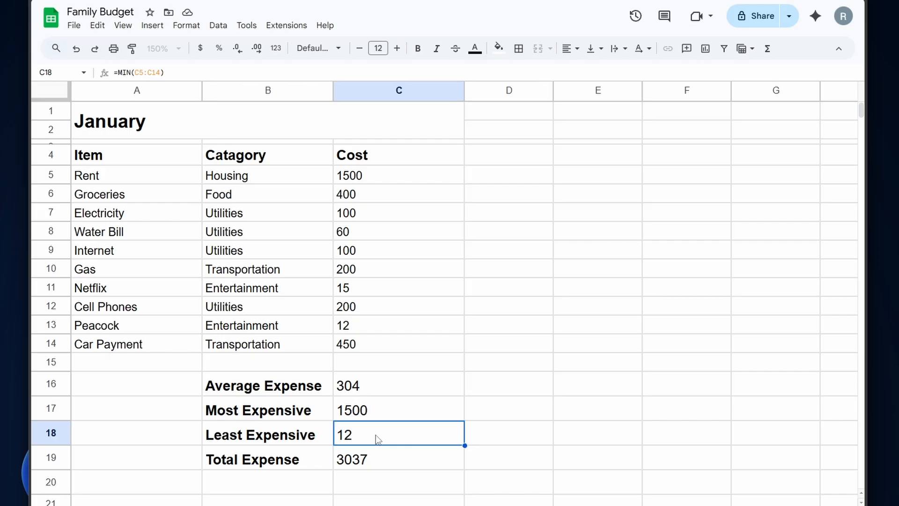
pyautogui.click(406, 460)
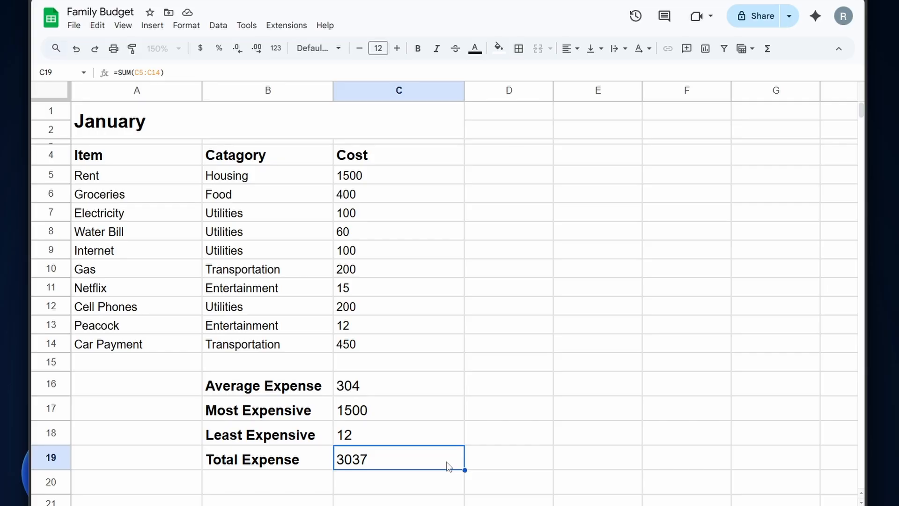
# Add the label Total Utilities in B20, directly below Total Expense.
pyautogui.scroll(-2, 448, 466)
pyautogui.click(278, 401)
pyautogui.write('T')
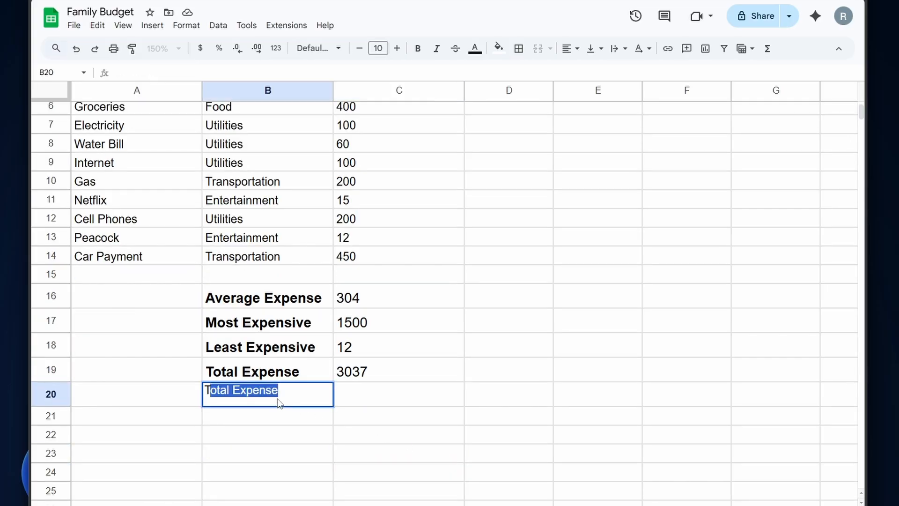
pyautogui.write('otal Utilities')
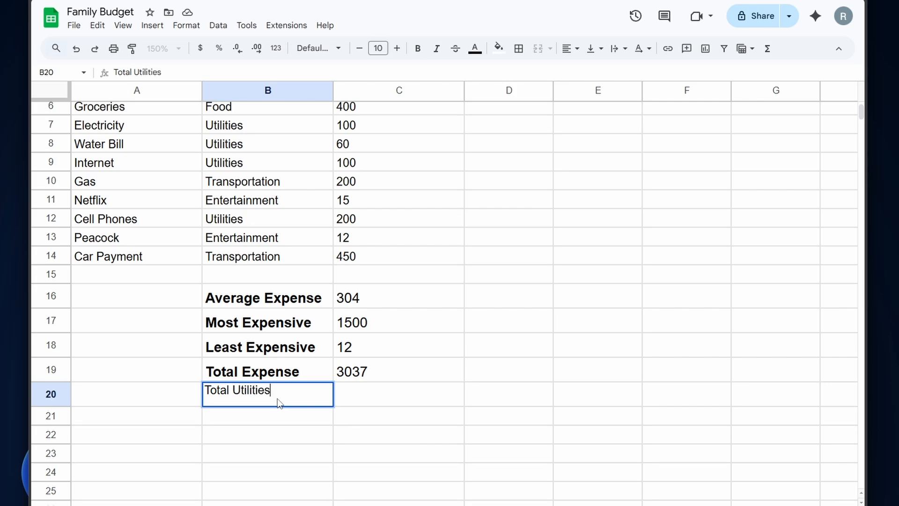
pyautogui.press('Tab')
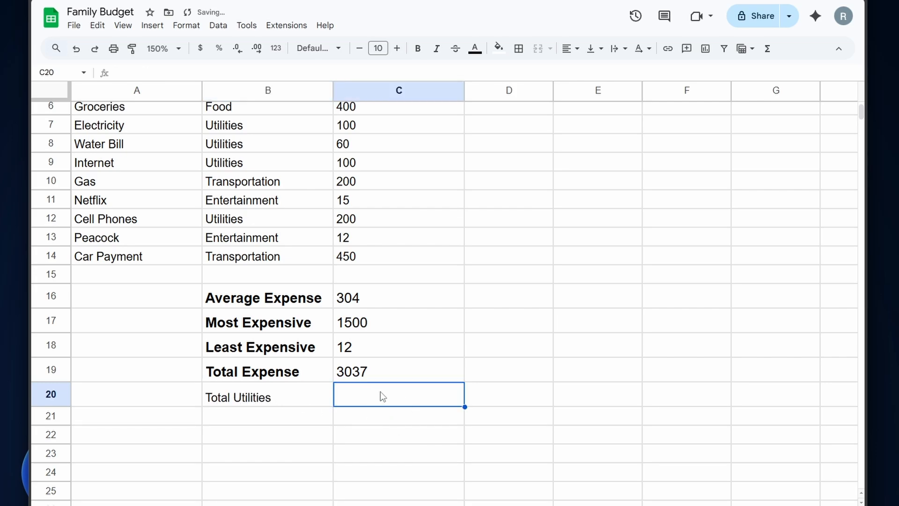
# Examine which rows of the expense list belong to the Utilities category: Electricity, Water Bill, Internet and Cell Phones.
pyautogui.scroll(3, 380, 397)
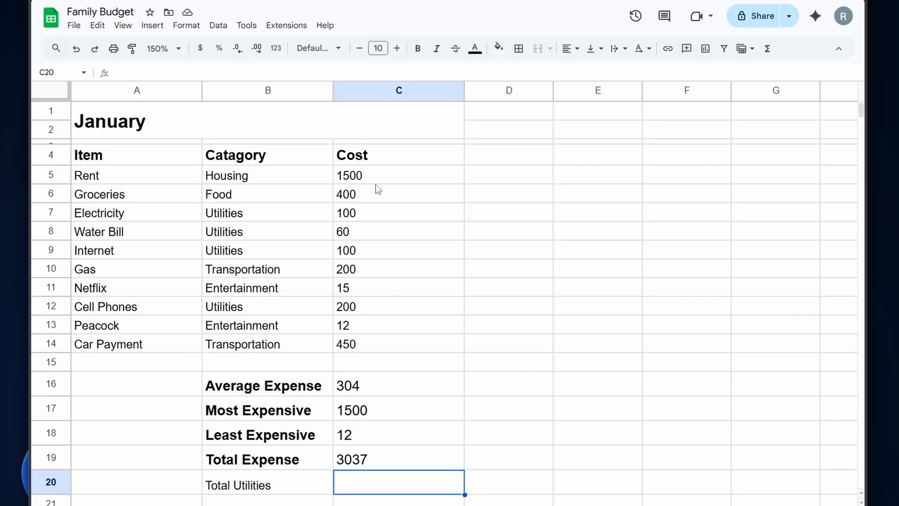
pyautogui.click(354, 176)
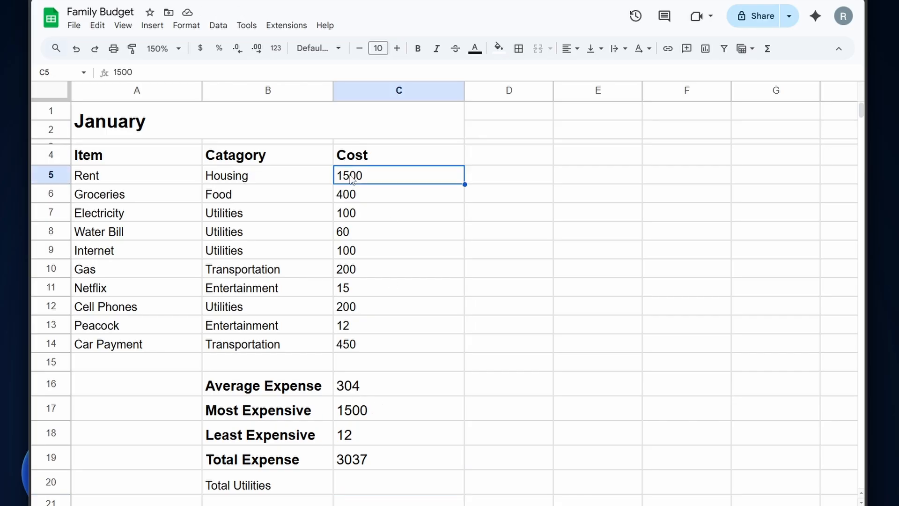
pyautogui.click(383, 346)
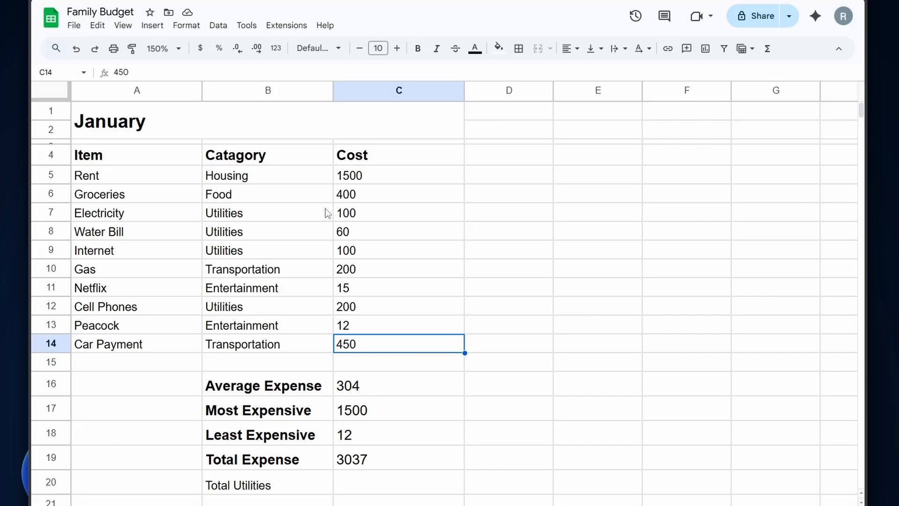
pyautogui.click(356, 216)
pyautogui.moveTo(425, 231); pyautogui.dragTo(436, 215)
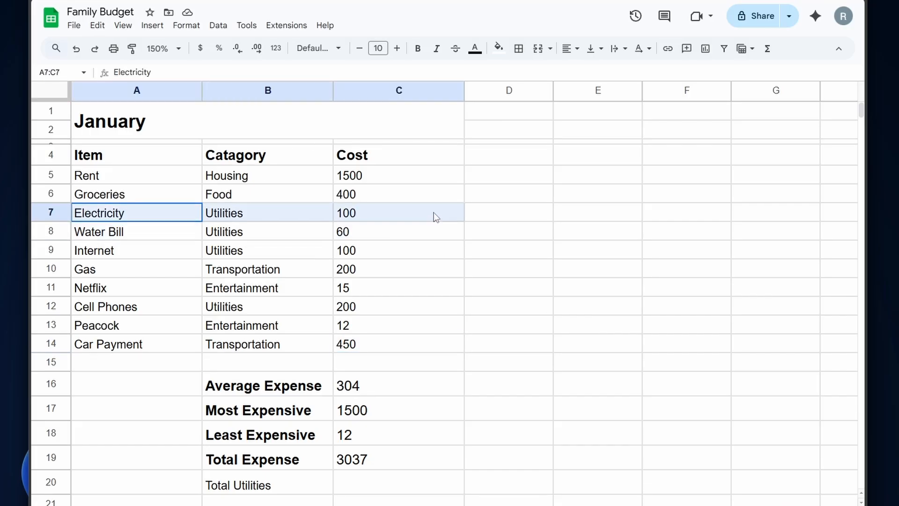
pyautogui.moveTo(156, 237); pyautogui.dragTo(389, 229)
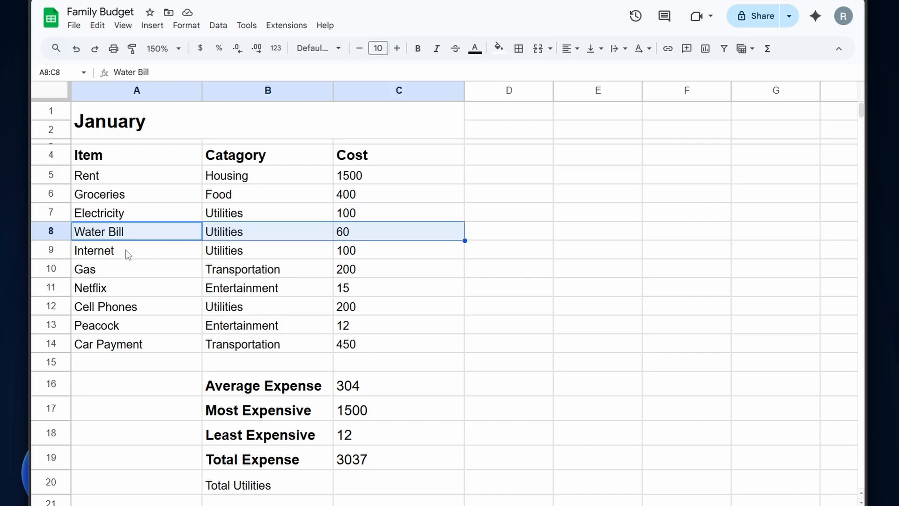
pyautogui.moveTo(126, 249); pyautogui.dragTo(443, 249)
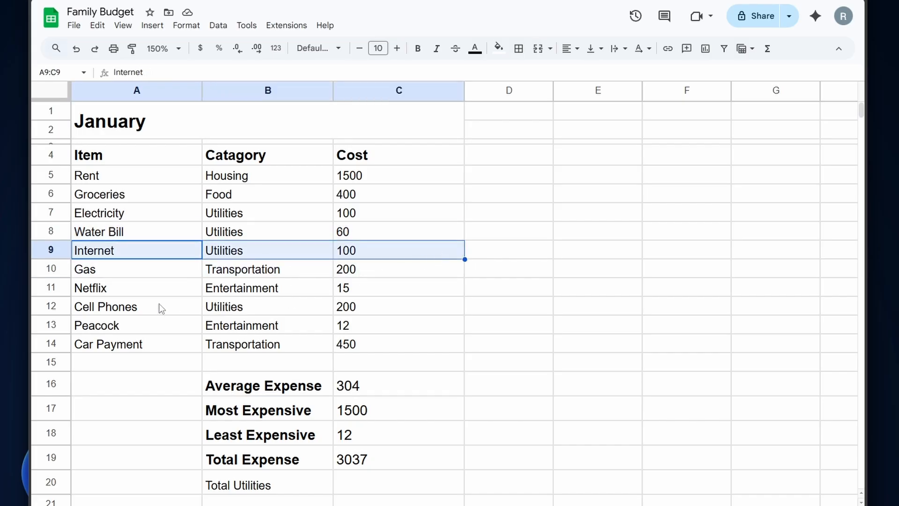
pyautogui.moveTo(159, 306); pyautogui.dragTo(393, 302)
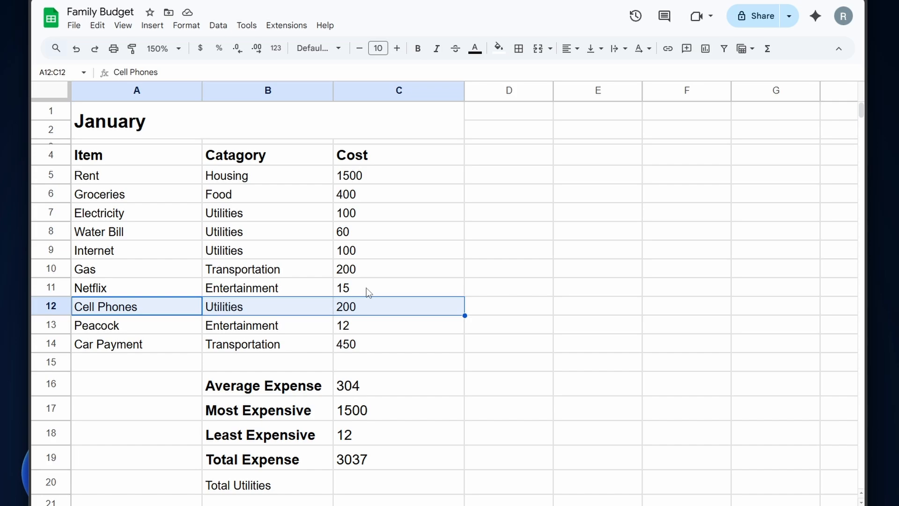
# Copy the formatting of the Total Expense label in B19 onto the Total Utilities label in B20.
pyautogui.click(293, 457)
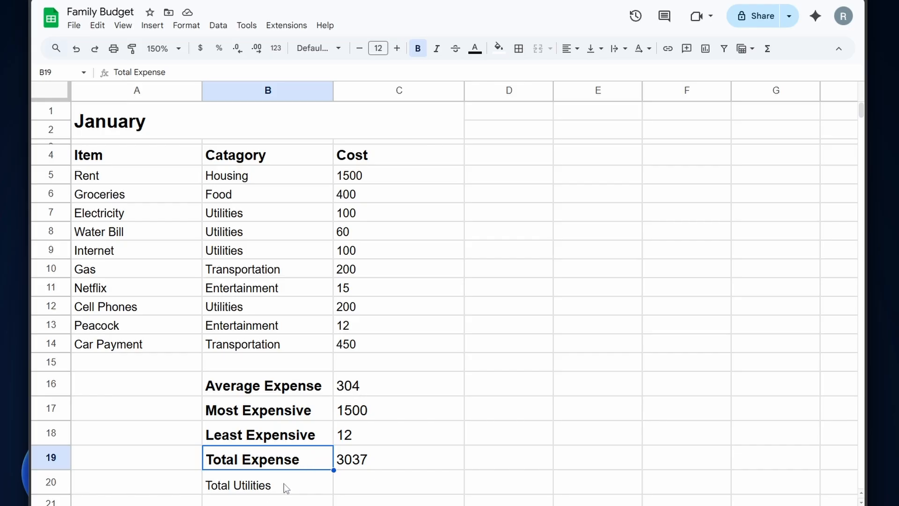
pyautogui.click(284, 484)
pyautogui.click(303, 463)
pyautogui.click(133, 50)
pyautogui.click(267, 485)
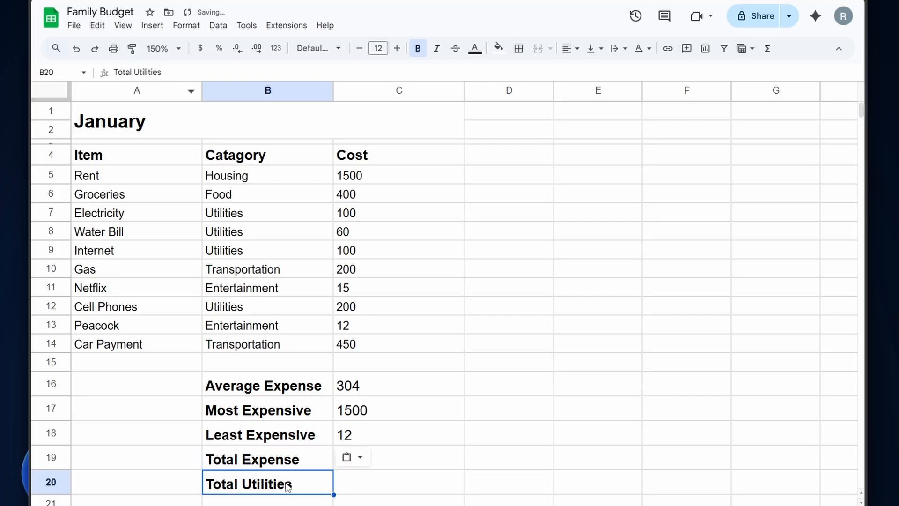
pyautogui.click(458, 490)
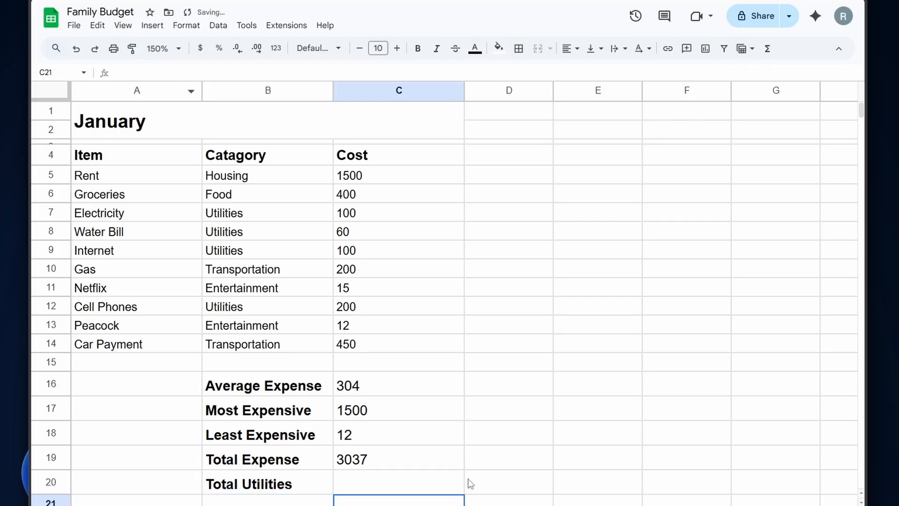
# Enter the formula =SUM(C7+C8+C9+C12) in C20 to total the four Utilities costs.
pyautogui.doubleClick(376, 485)
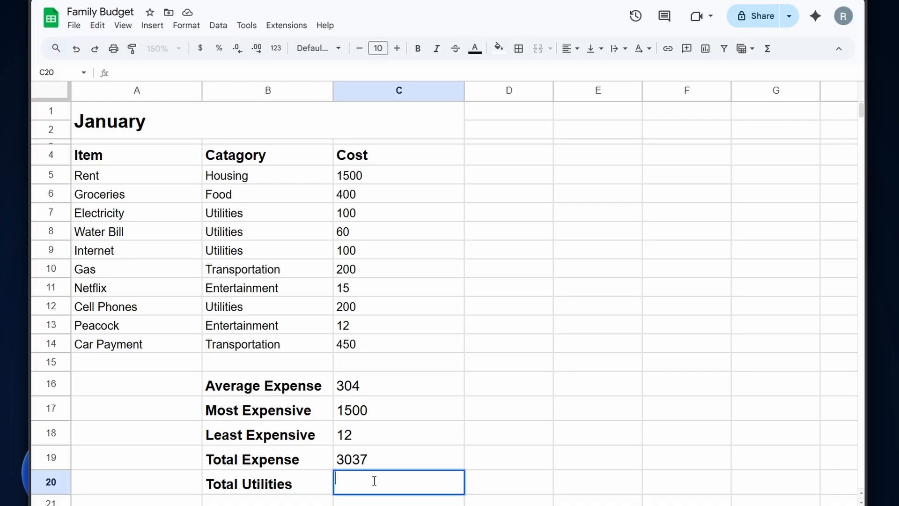
pyautogui.write('=')
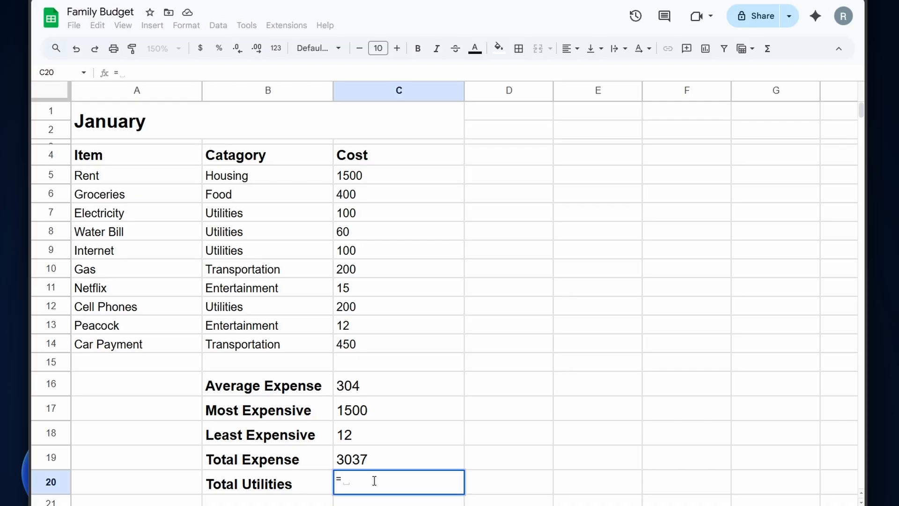
pyautogui.write('SUM')
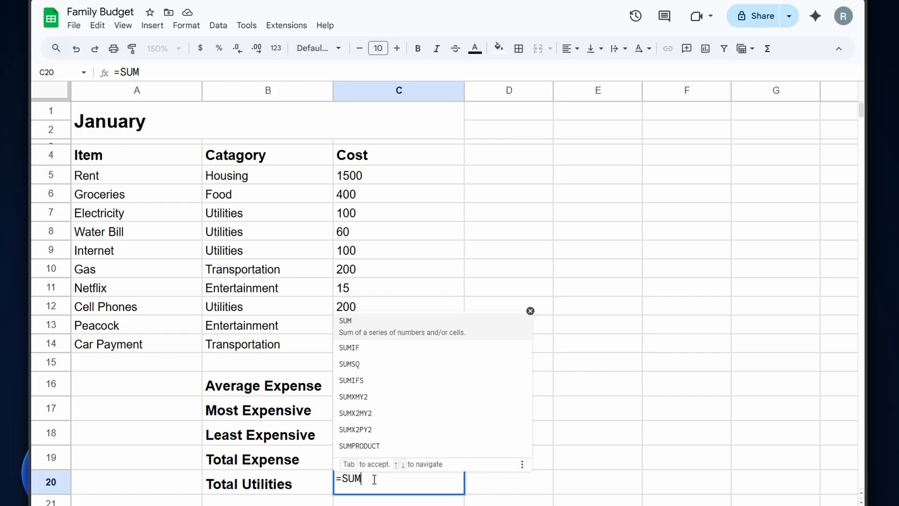
pyautogui.write('(')
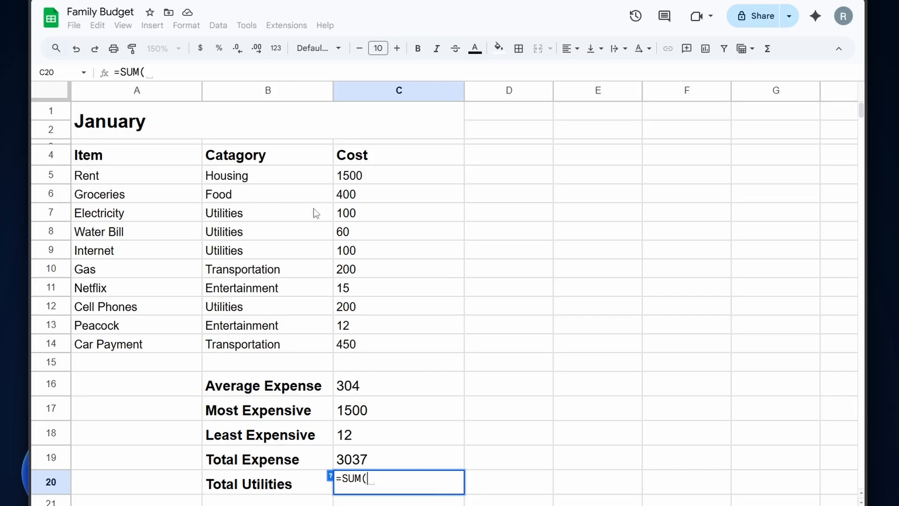
pyautogui.click(370, 216)
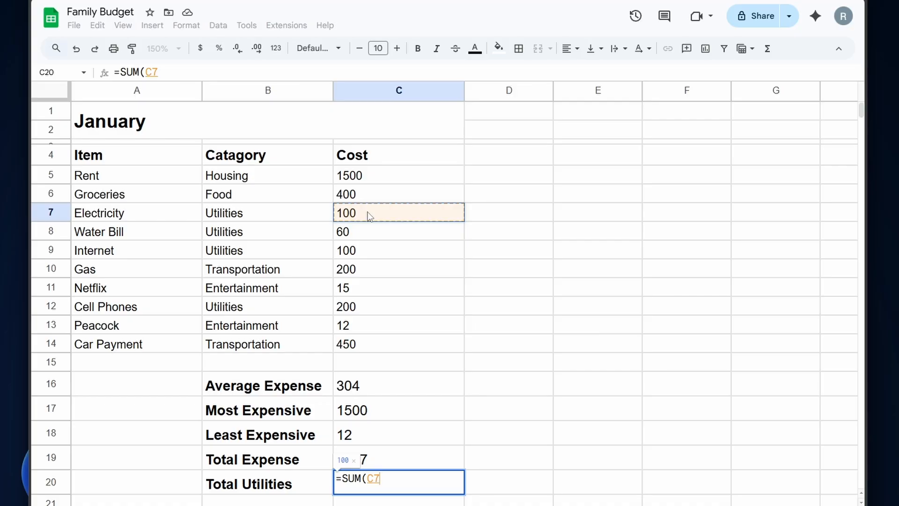
pyautogui.write('+')
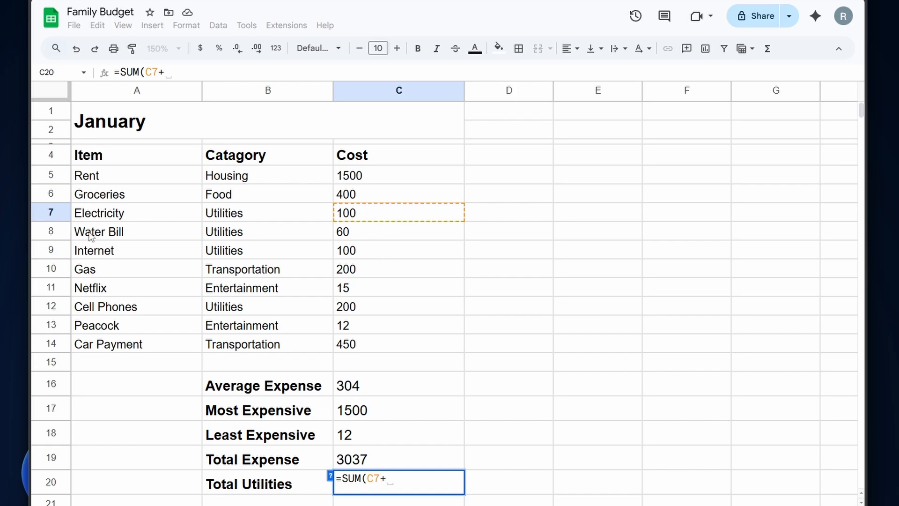
pyautogui.click(381, 235)
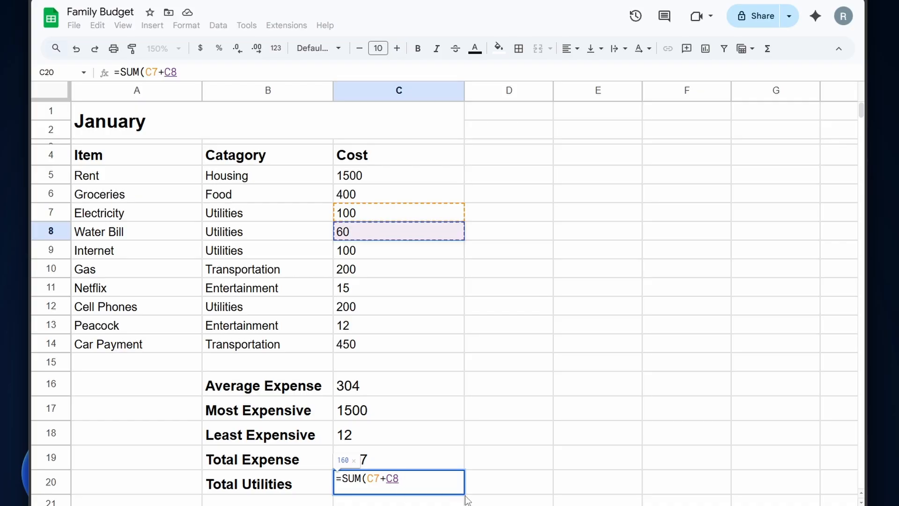
pyautogui.write('+')
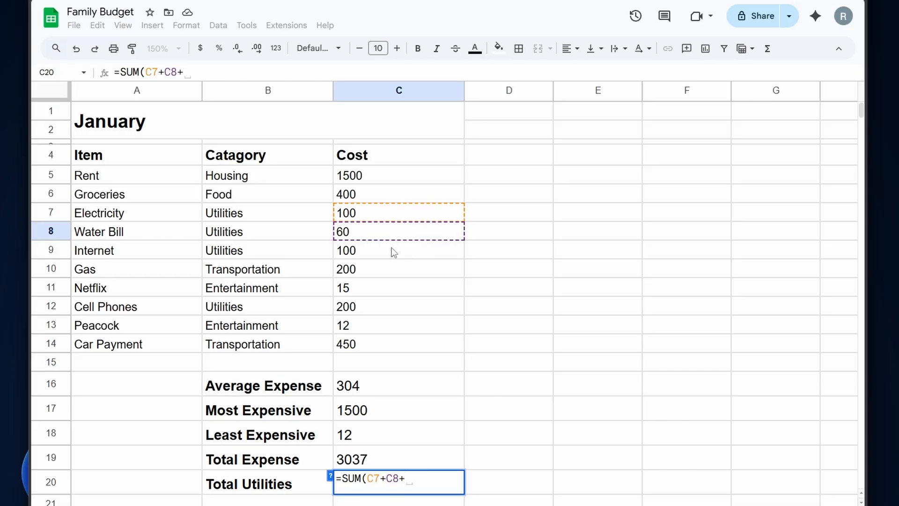
pyautogui.click(374, 255)
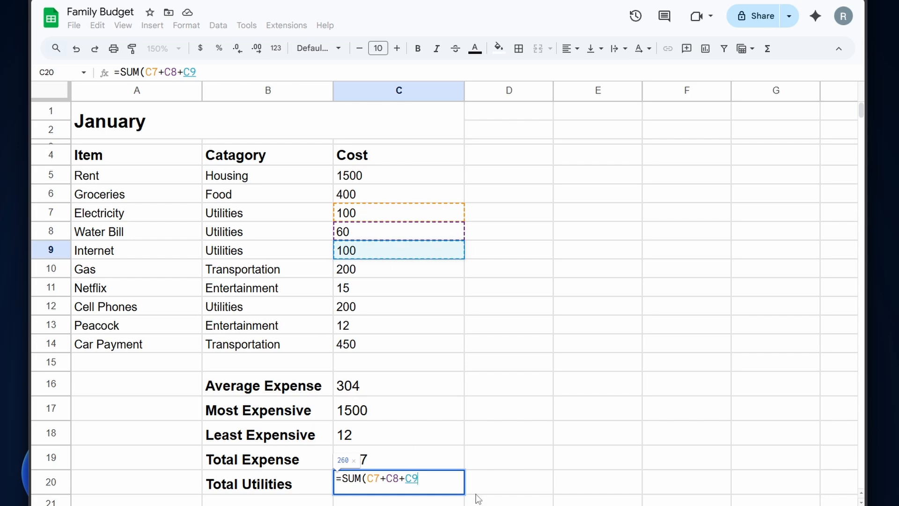
pyautogui.write('+')
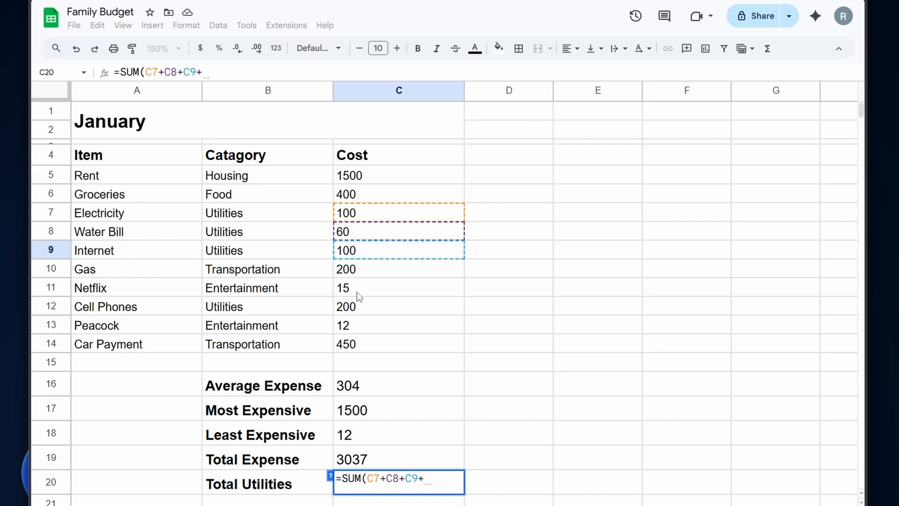
pyautogui.click(354, 307)
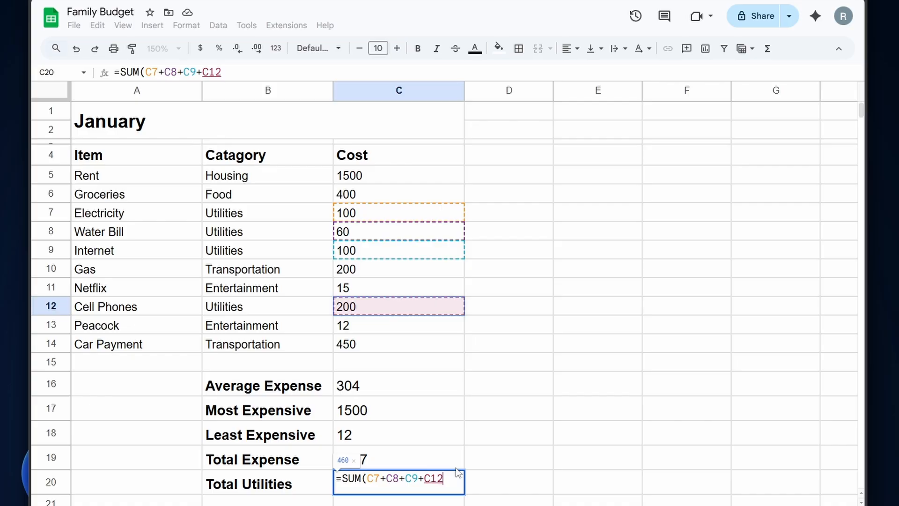
pyautogui.write(')')
pyautogui.press('Return')
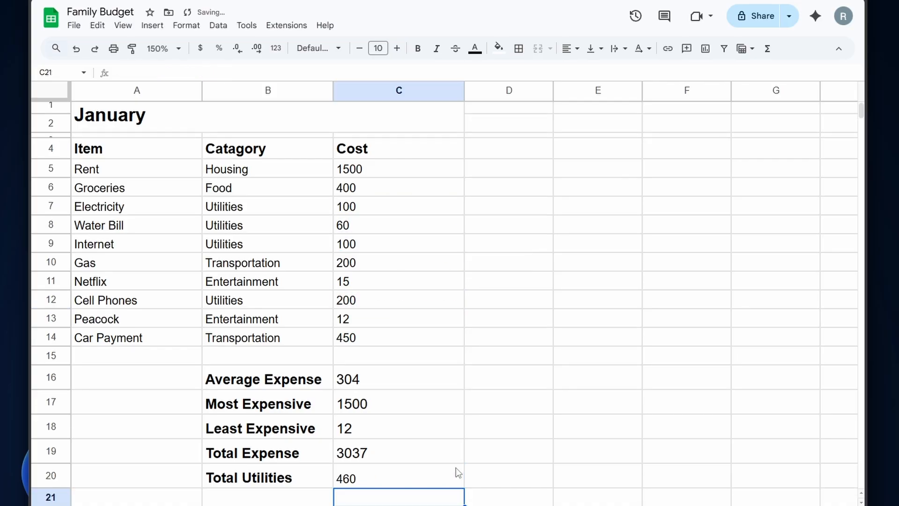
# Copy the formatting of the Total Expense result in C19 onto the Total Utilities result in C20.
pyautogui.click(425, 457)
pyautogui.click(132, 48)
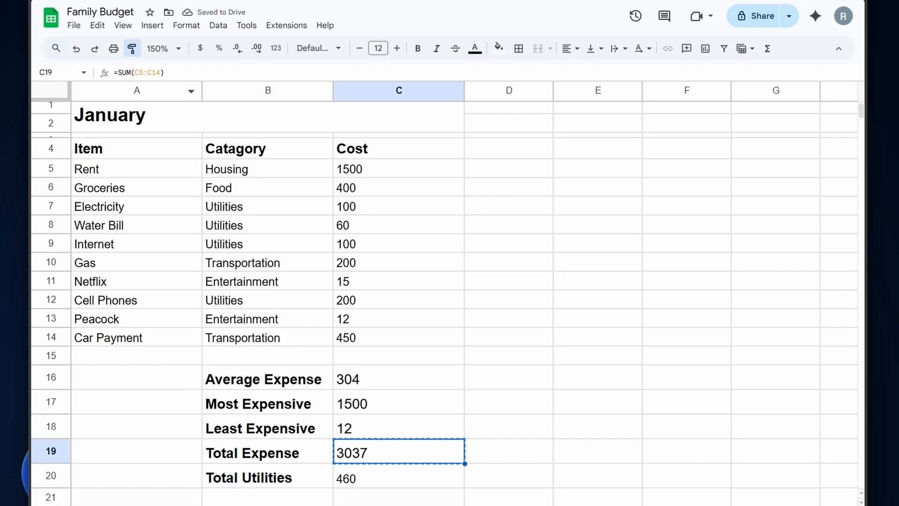
pyautogui.click(403, 482)
pyautogui.click(535, 418)
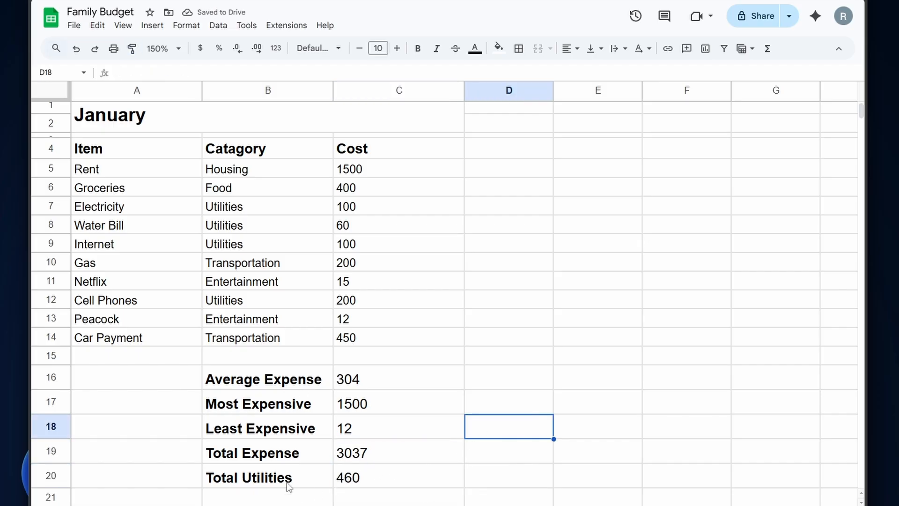
# Review the formulas behind the total utilities, average, most expensive and least expensive results in C20 and C16:C18.
pyautogui.click(372, 475)
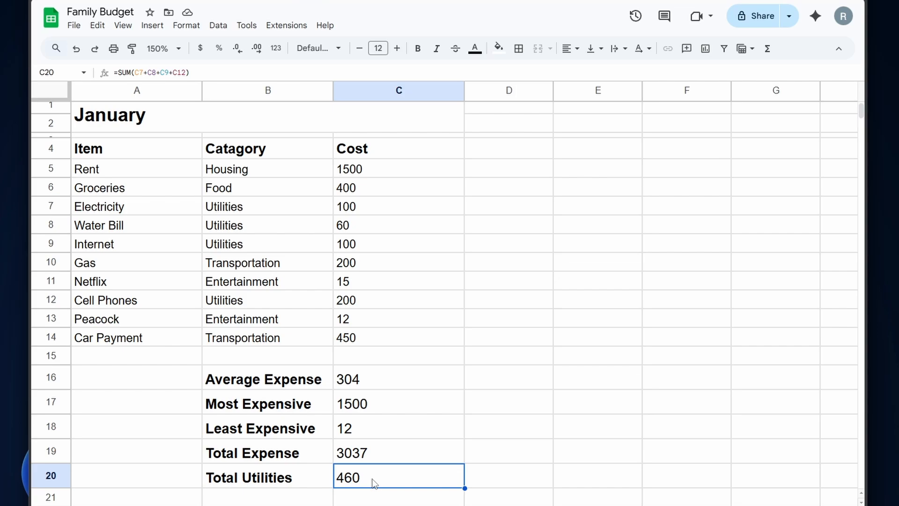
pyautogui.click(379, 380)
pyautogui.click(412, 402)
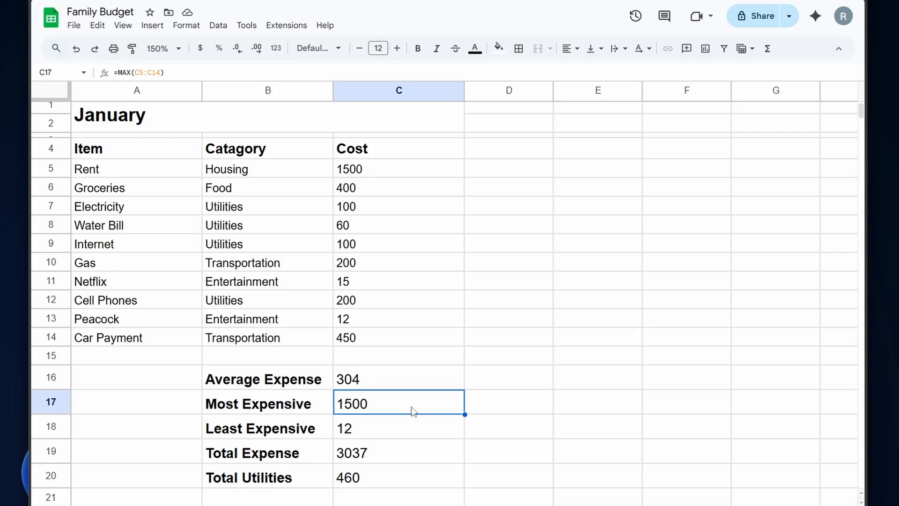
pyautogui.click(409, 429)
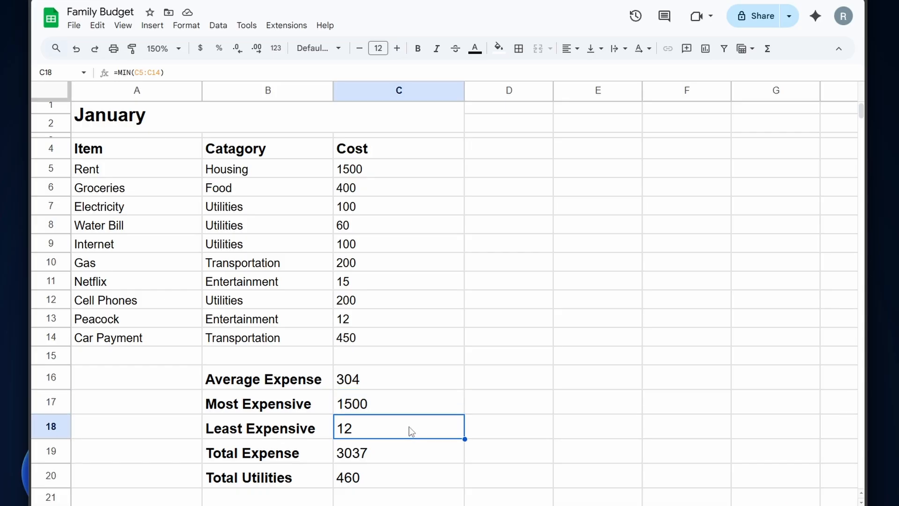